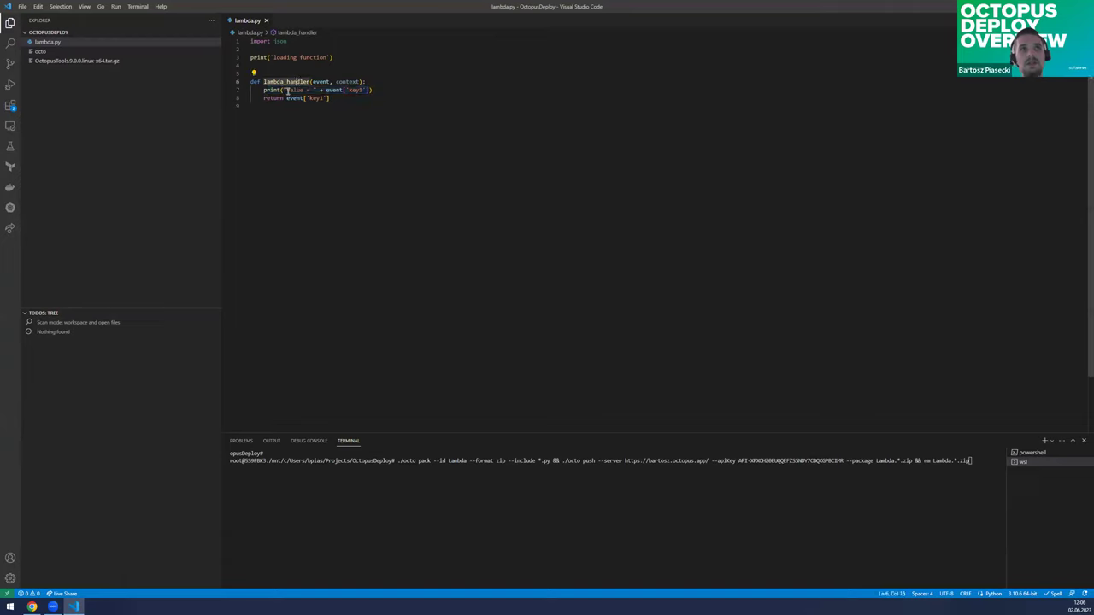
Step: Examine the handler code in lambda.py and the format, include, server, API key and package options of the prepared octo pack and push command
drag(288, 89, 373, 89)
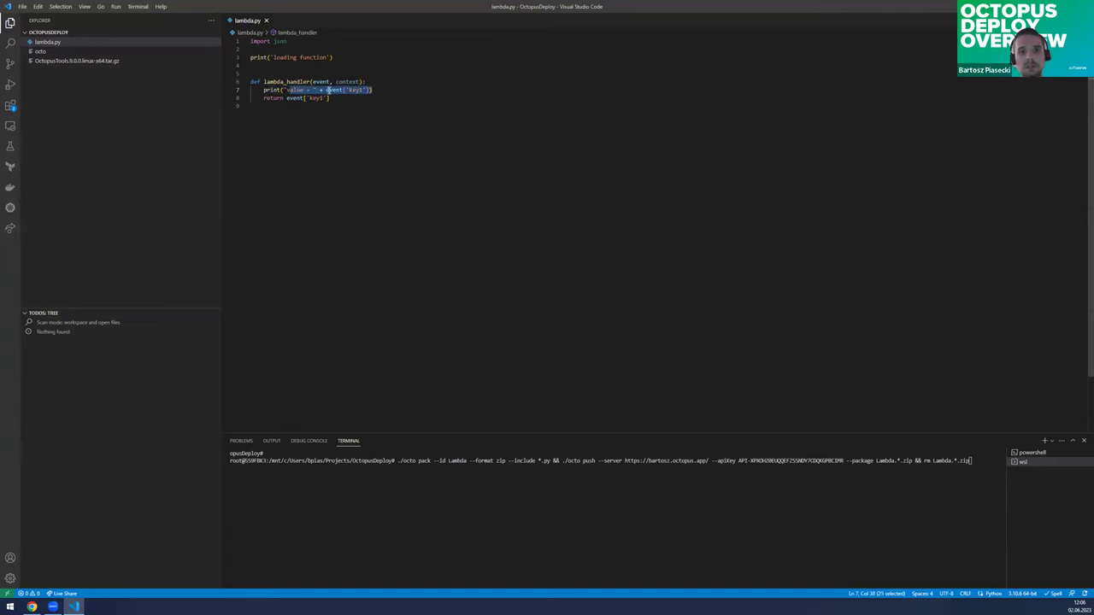
drag(318, 97, 310, 97)
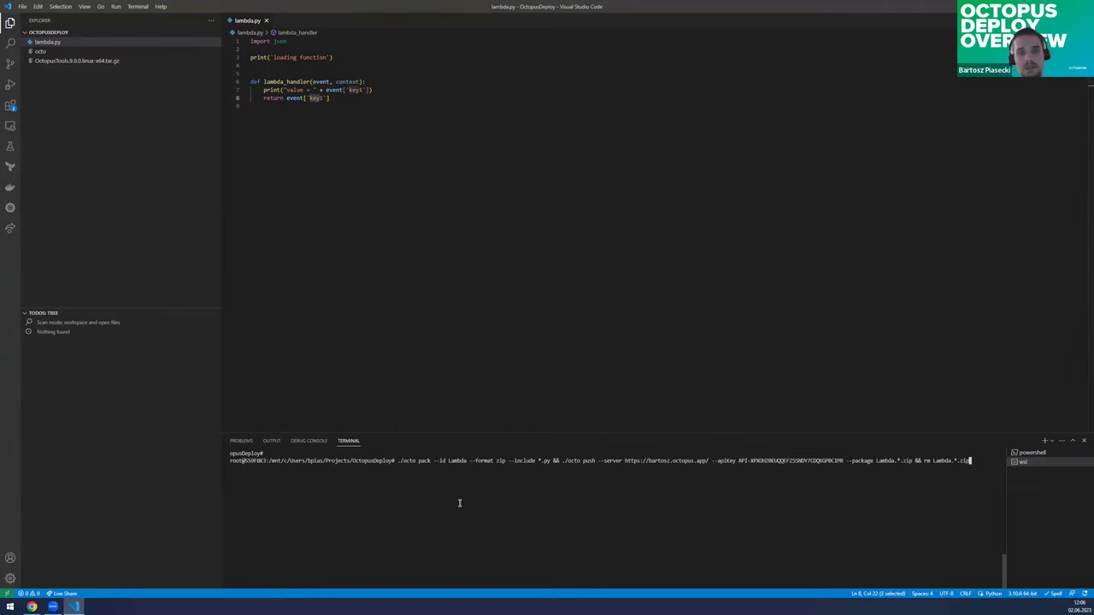
drag(471, 461, 506, 461)
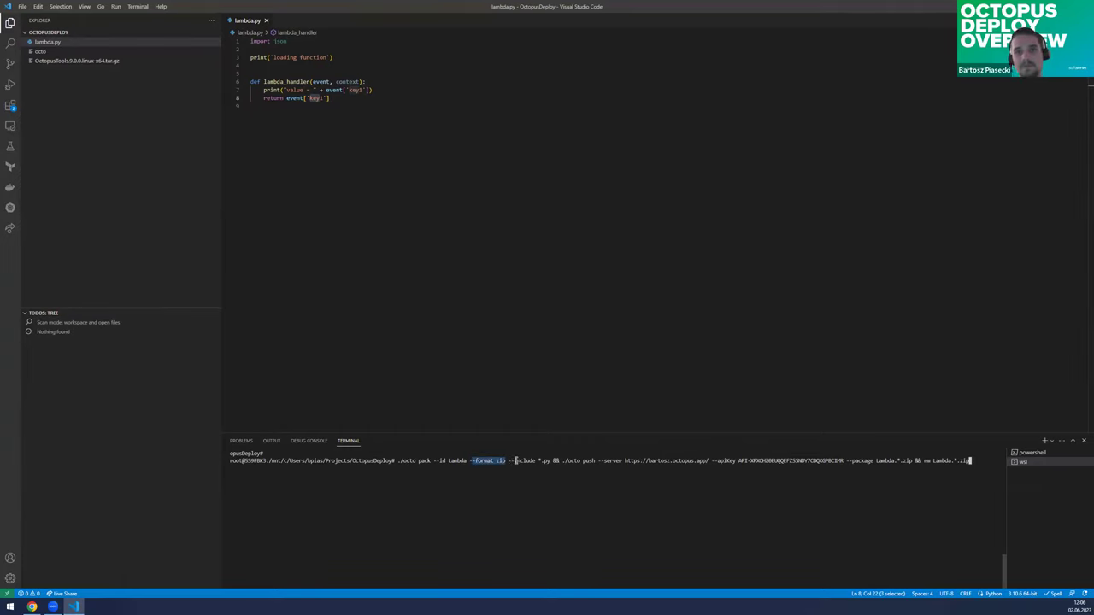
drag(539, 461, 548, 459)
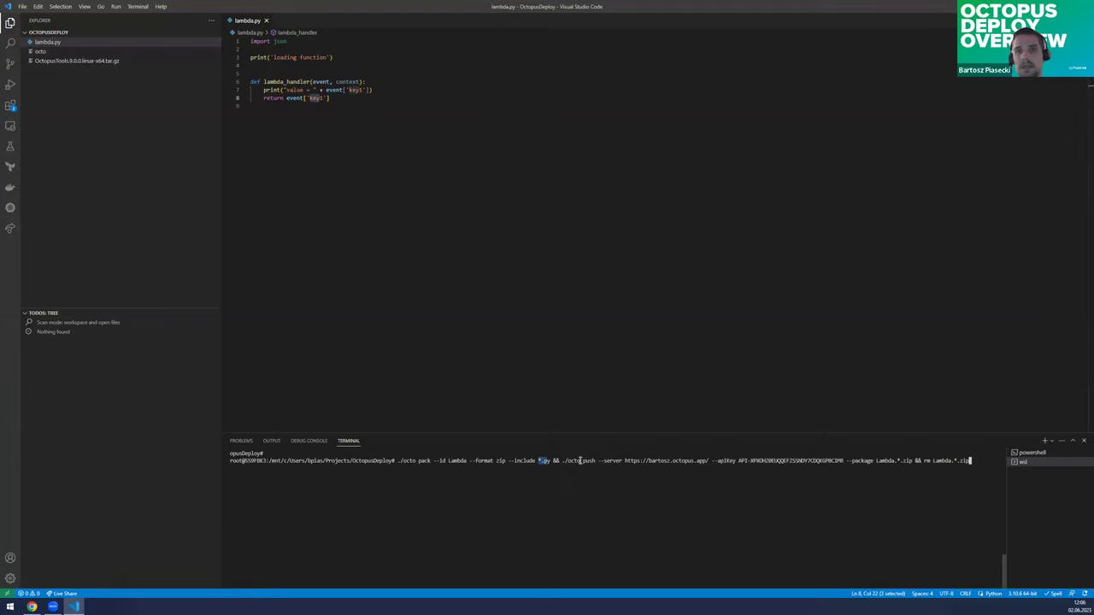
mouse_move(562, 460)
mouse_down()
mouse_move(617, 461)
mouse_move(581, 461)
mouse_up()
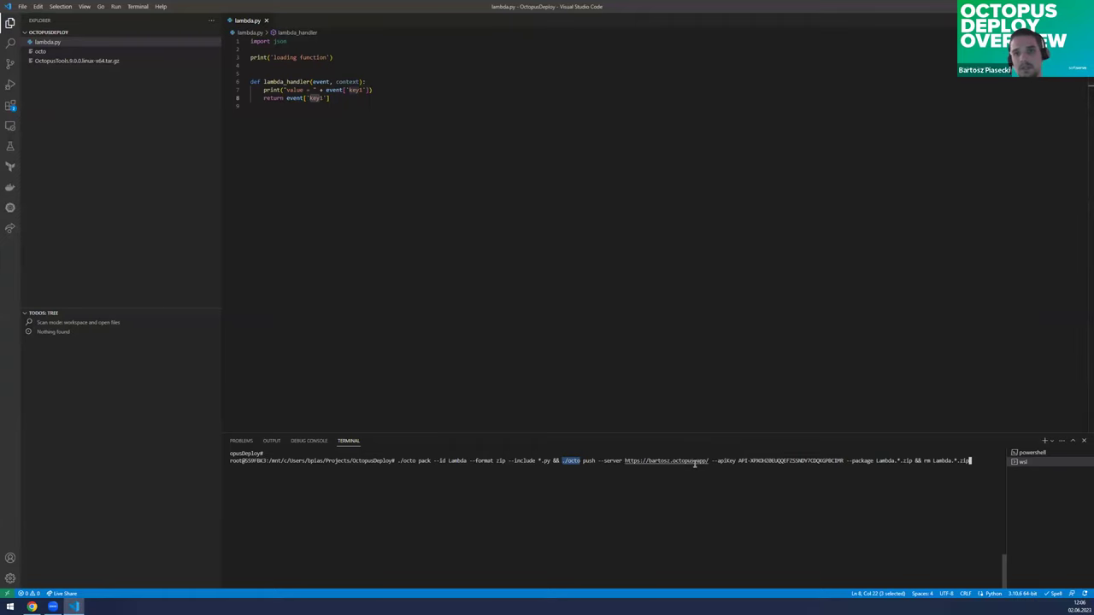
drag(603, 461, 711, 461)
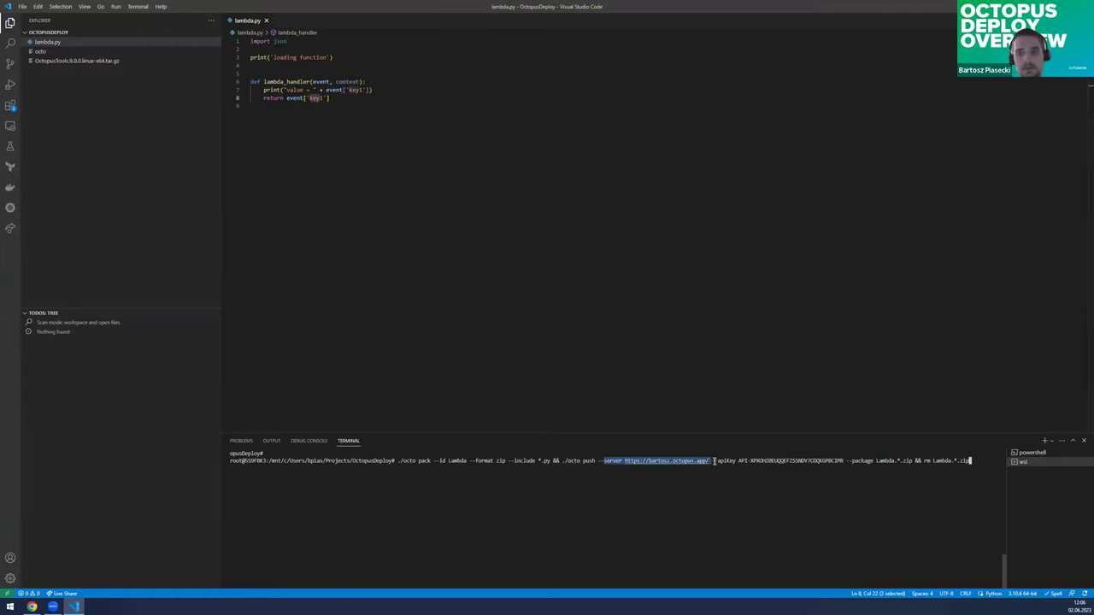
click(777, 458)
drag(738, 461, 844, 462)
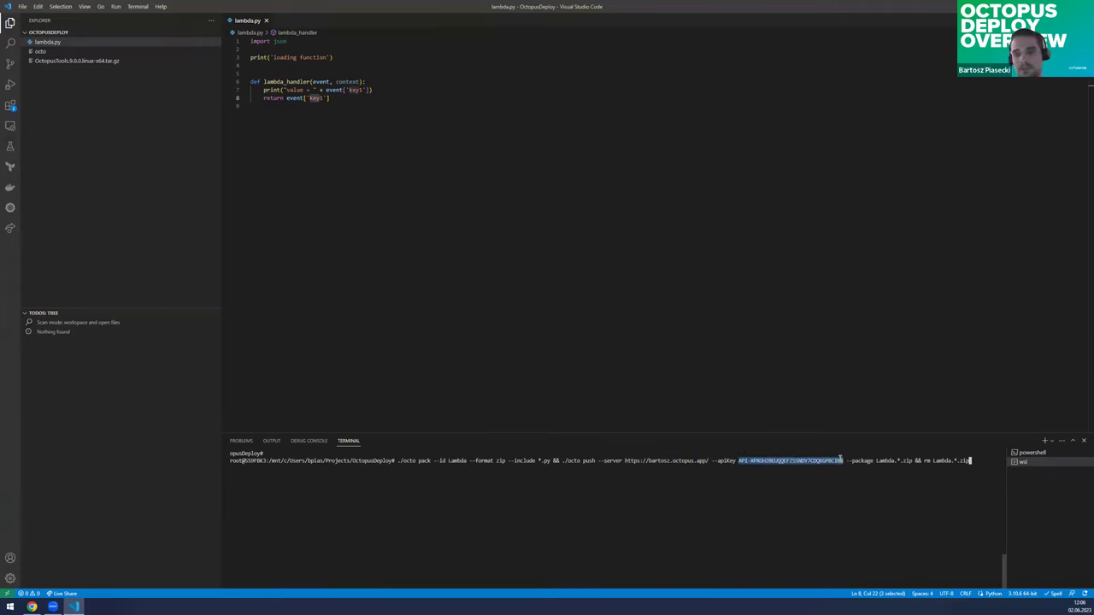
drag(849, 460, 910, 459)
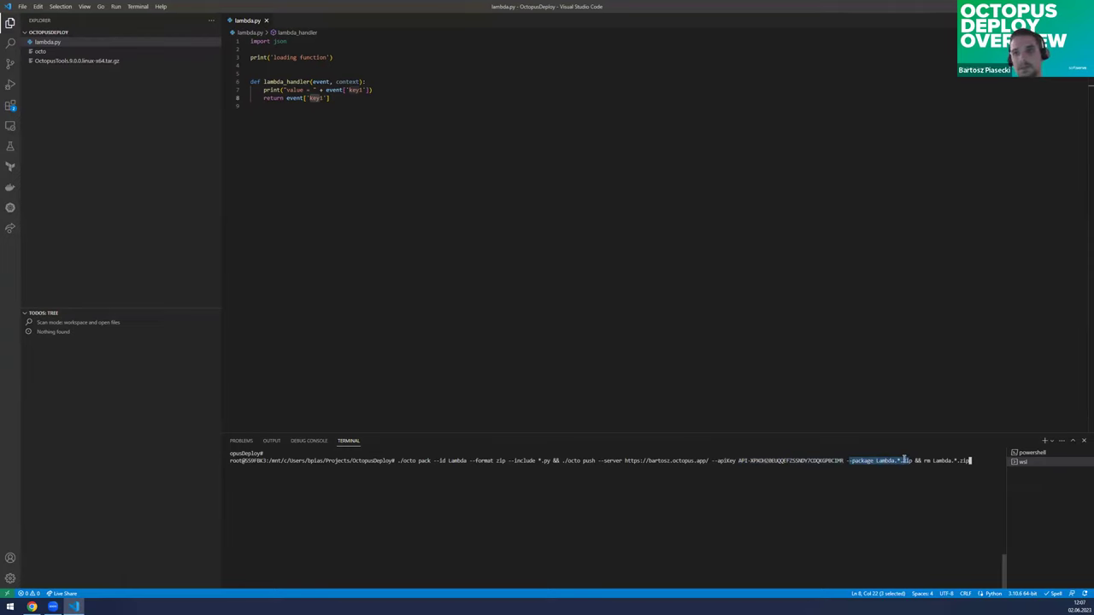
Step: Run the prepared octo command that packs the Python files as the Lambda zip, pushes it to the Octopus server and removes the local archive
click(952, 460)
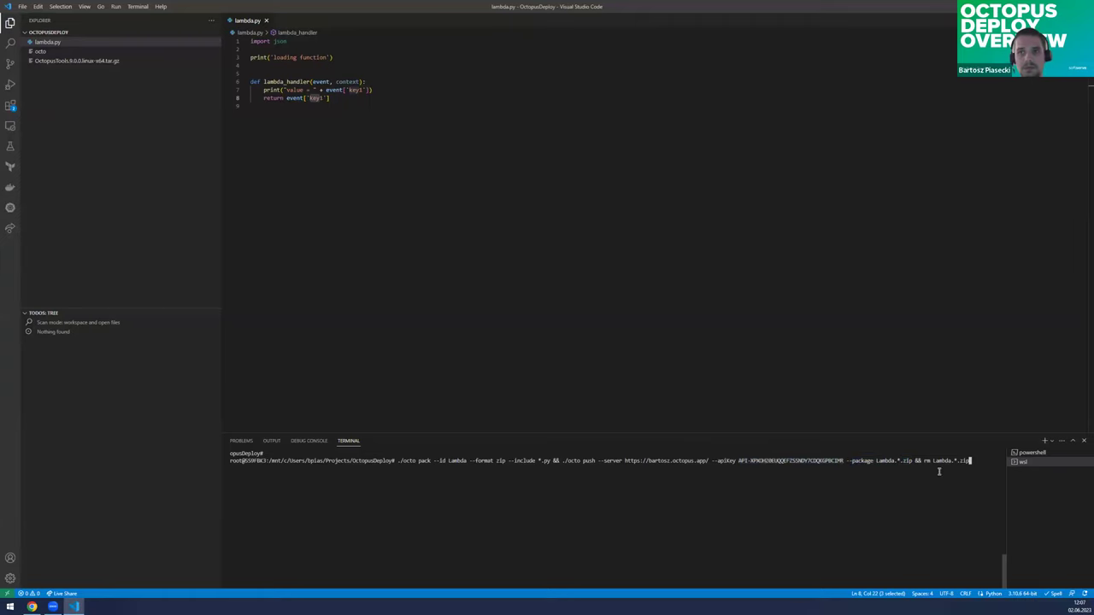
key(Return)
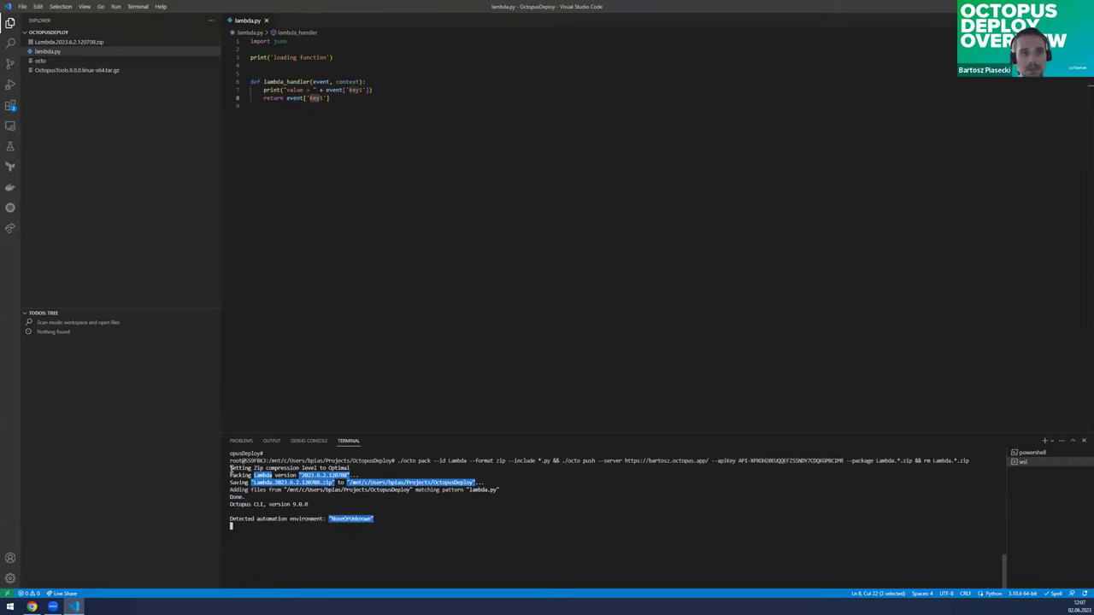
drag(230, 468, 365, 484)
drag(474, 476, 255, 469)
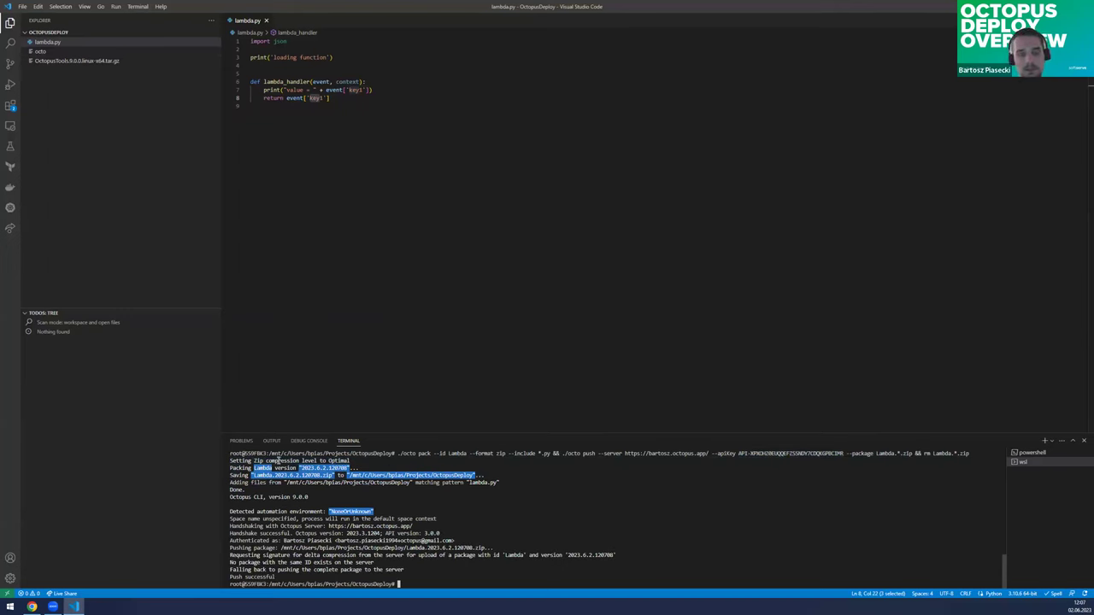
drag(257, 478, 336, 479)
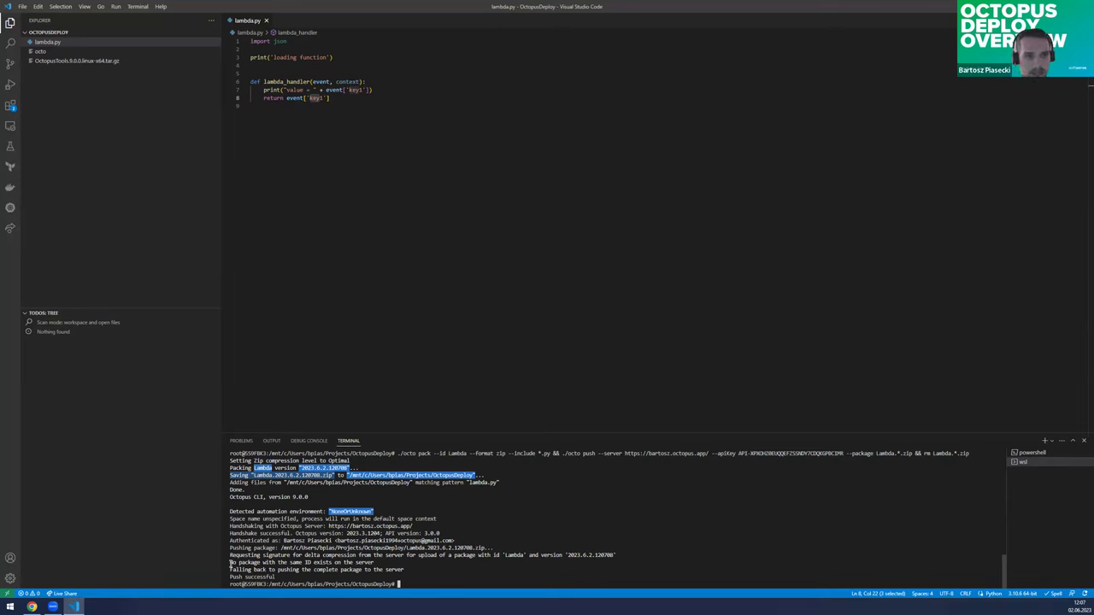
drag(229, 578, 275, 578)
Step: Switch to Octopus Deploy in Chrome and check the versions of the Lambda package in the built-in package repository
click(32, 607)
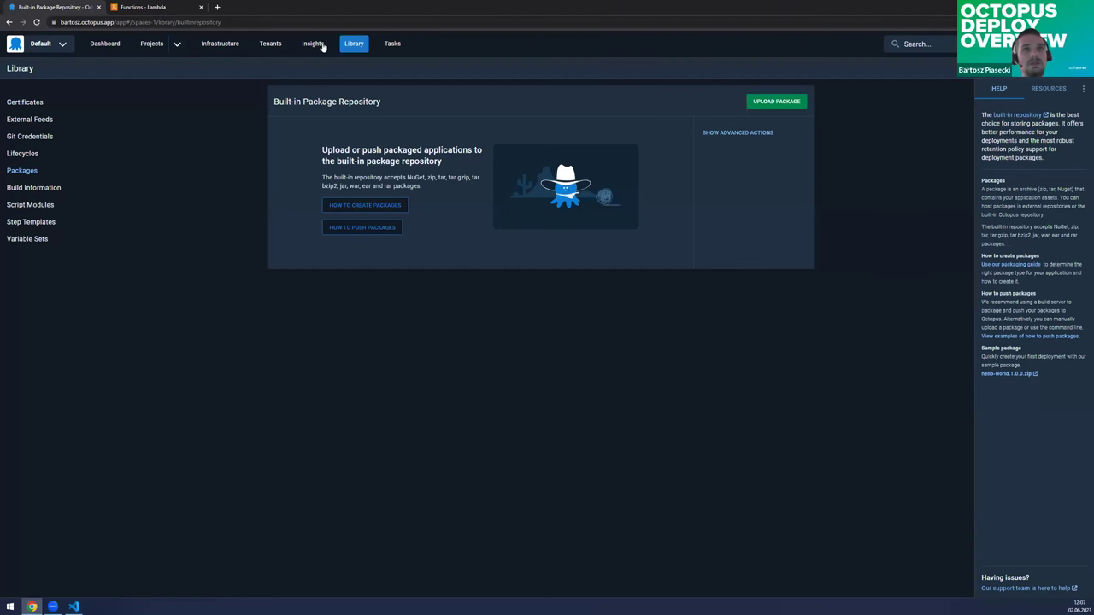
click(36, 171)
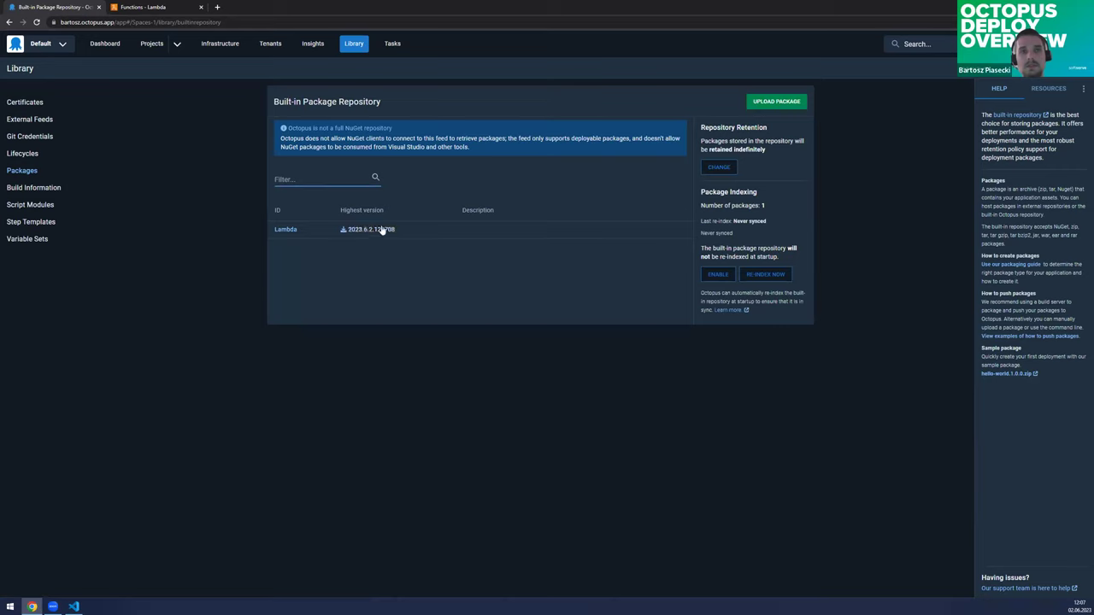
drag(406, 237, 341, 231)
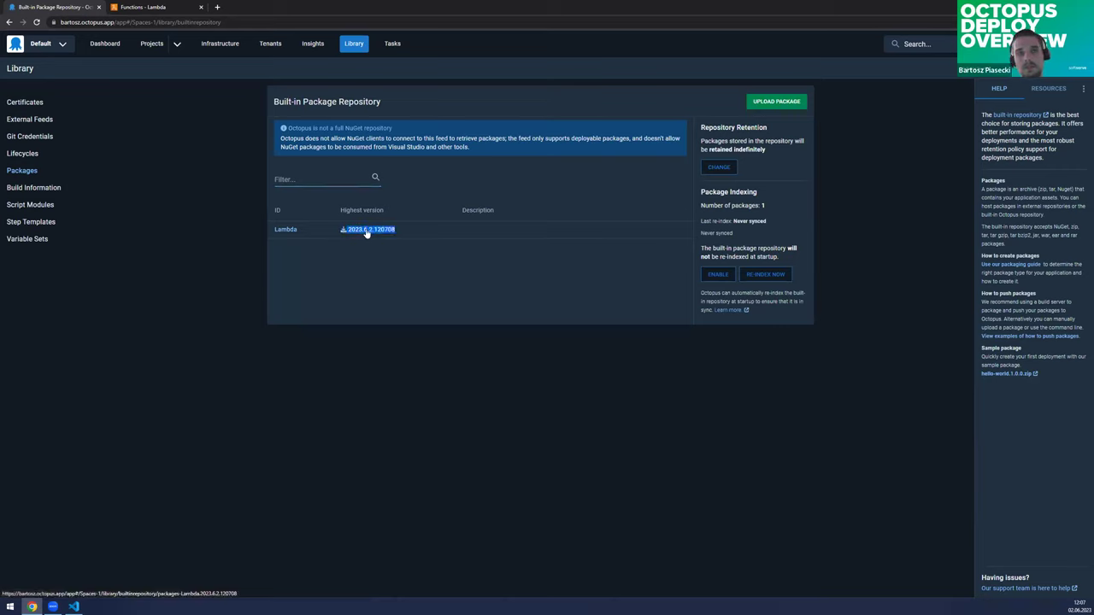
click(283, 230)
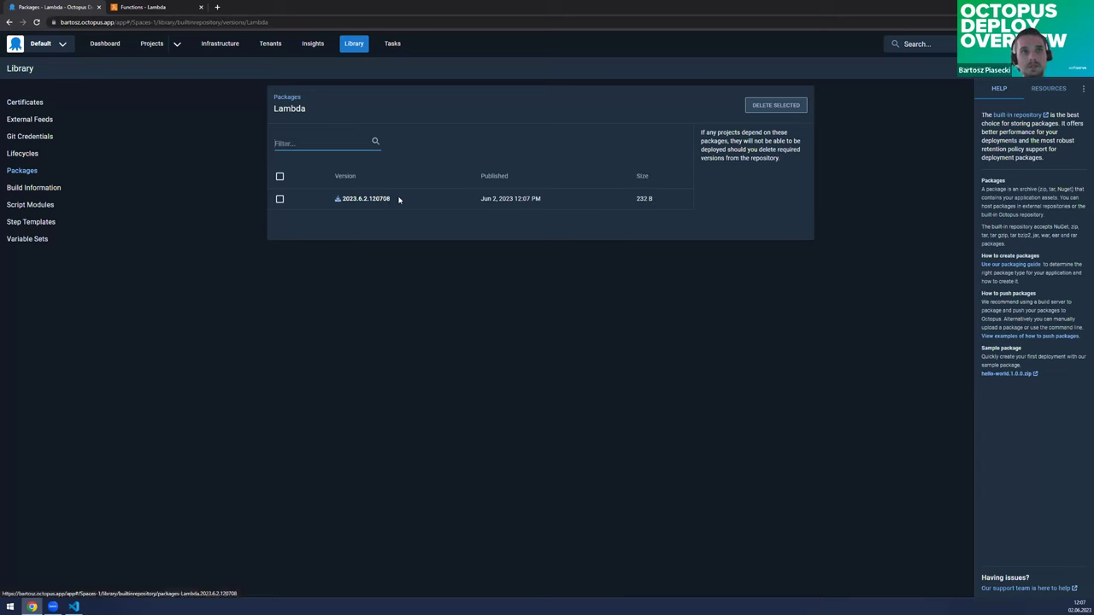
double_click(355, 198)
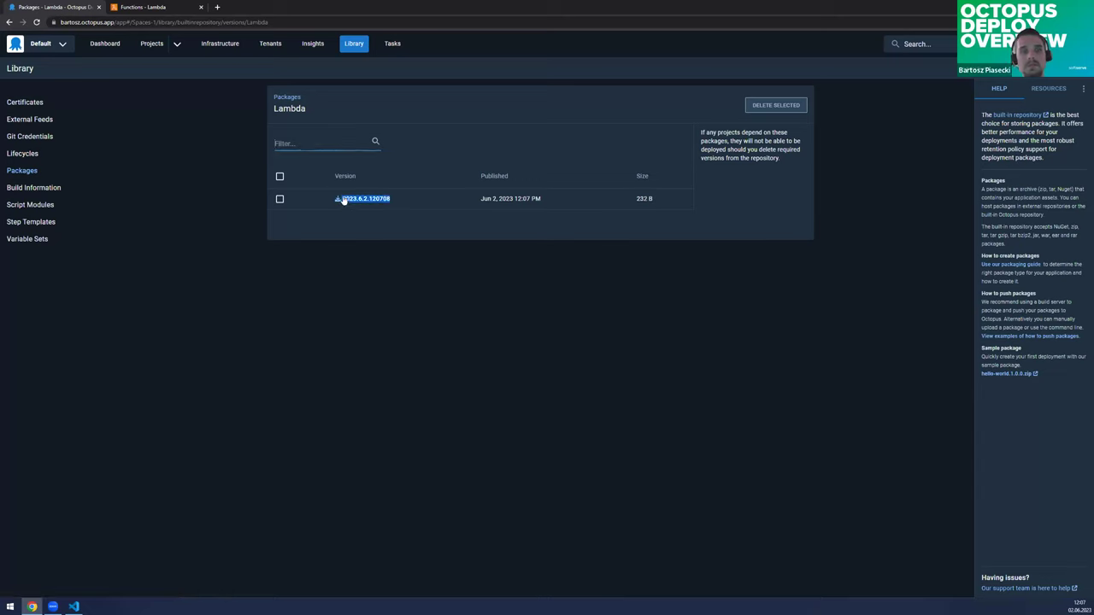
click(400, 199)
drag(410, 204, 333, 201)
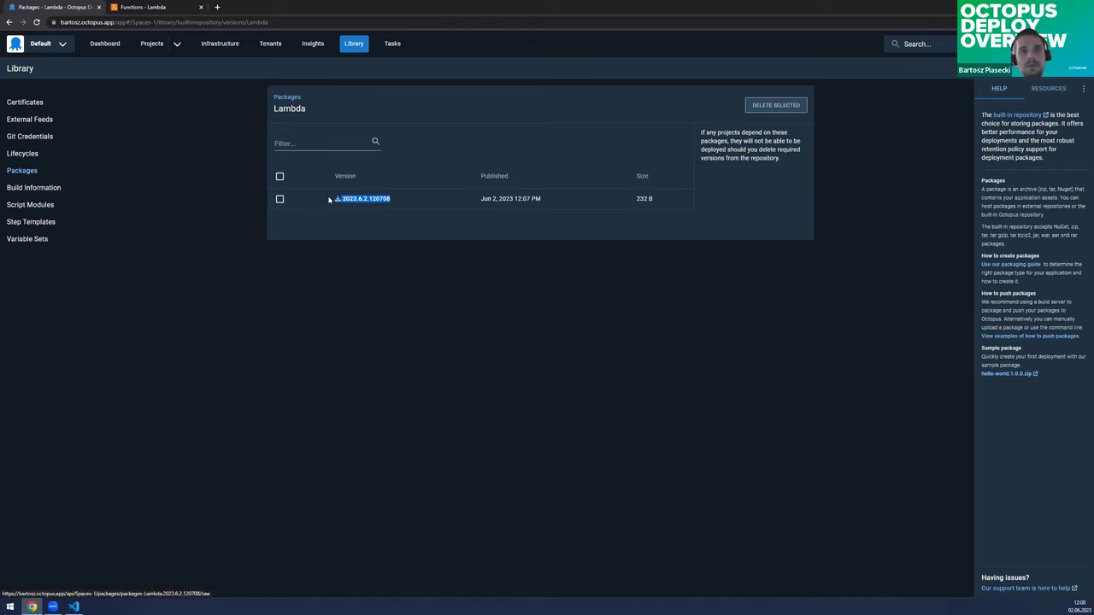
click(357, 207)
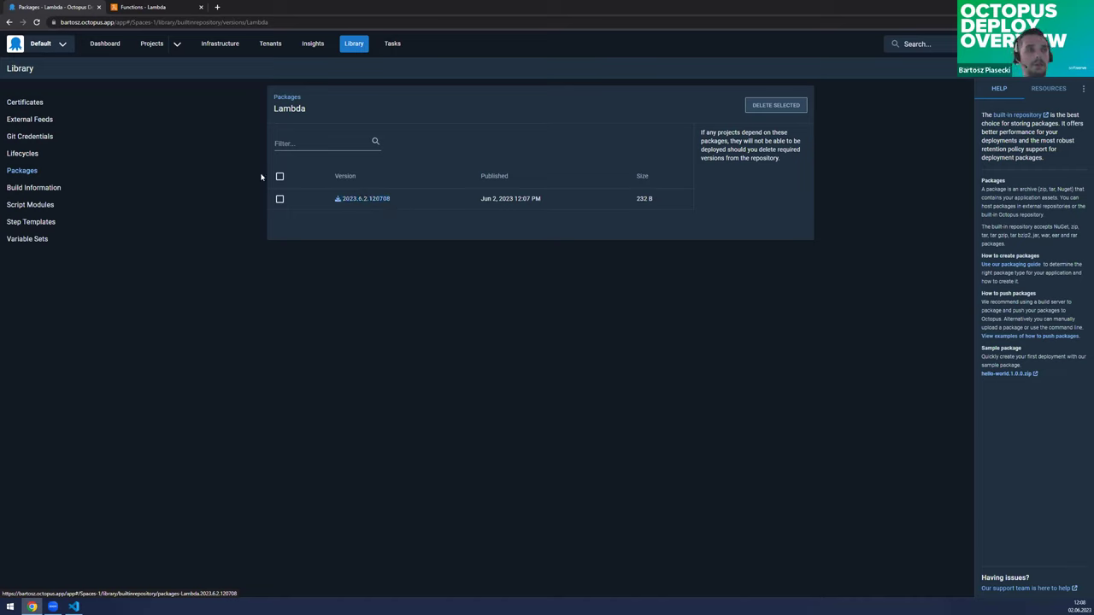
Step: Open the releases of the Lambda - manual project and start creating a release
click(150, 45)
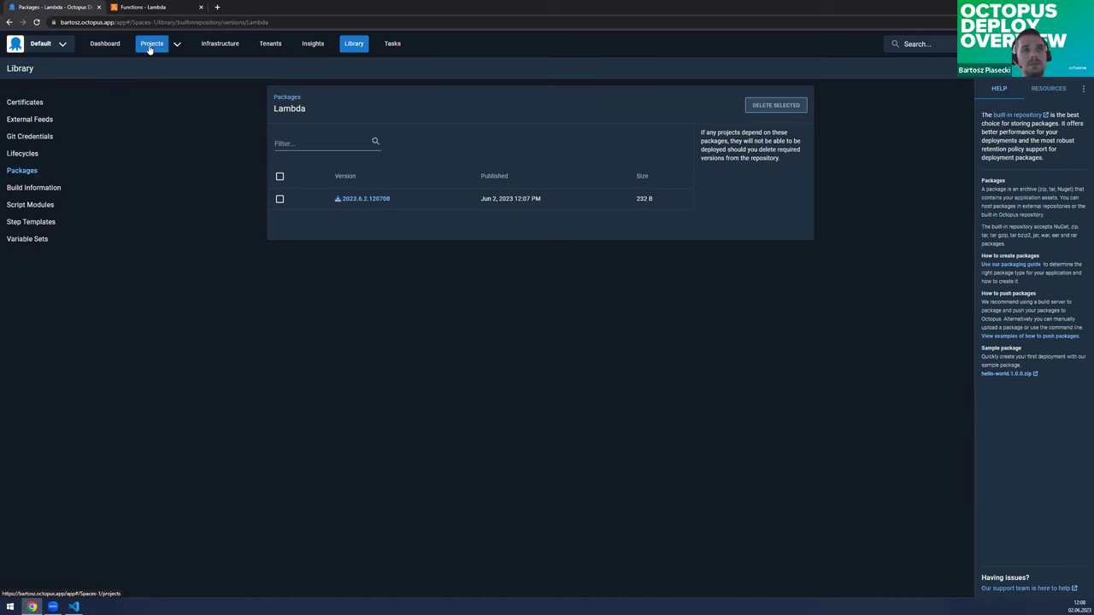
click(137, 169)
click(37, 237)
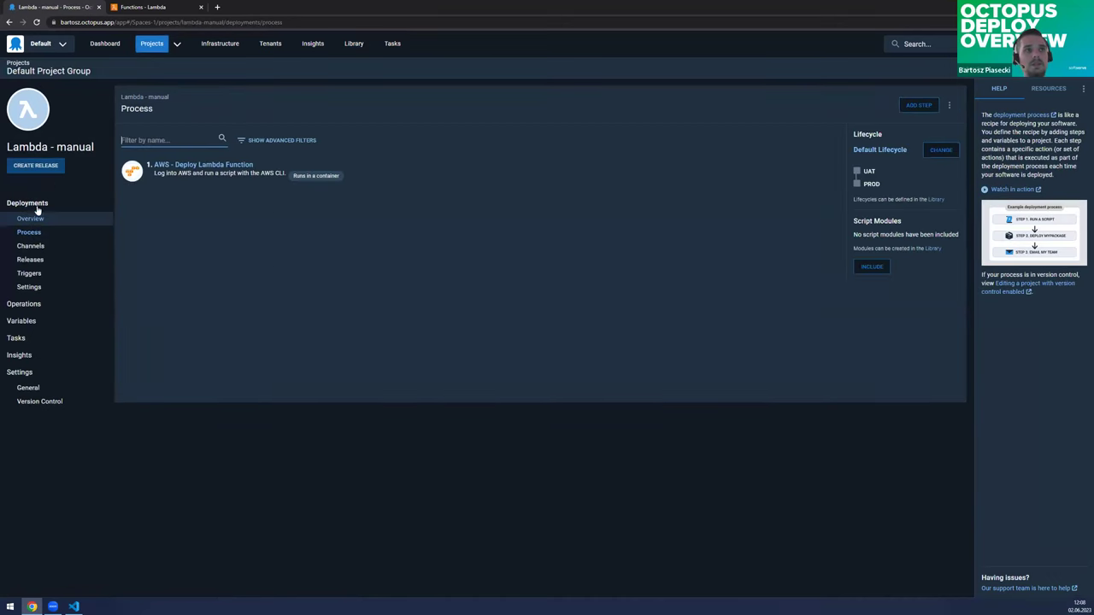
click(32, 259)
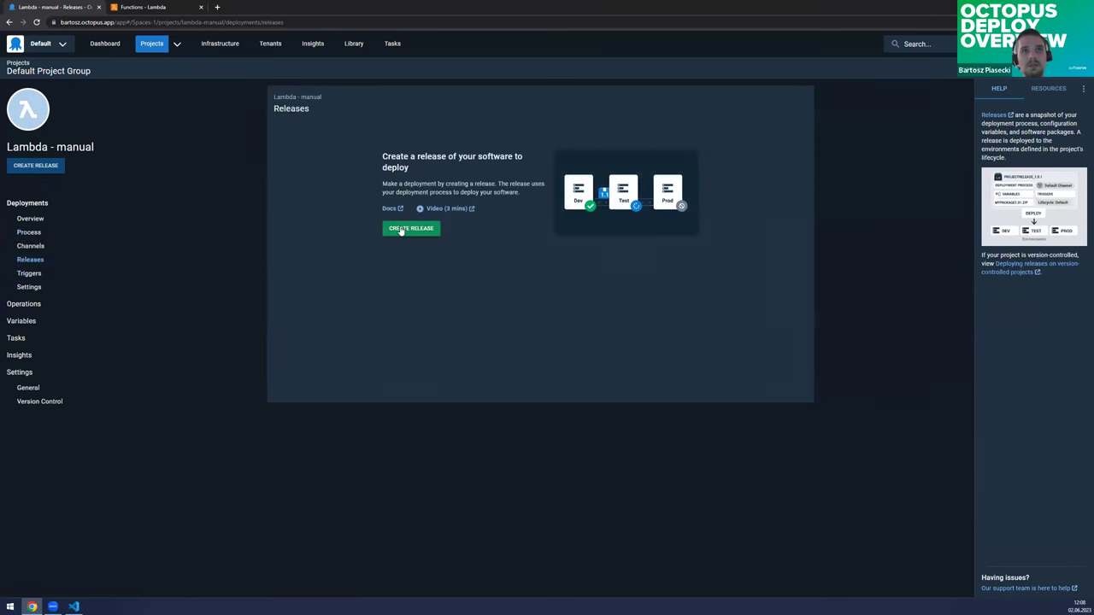
click(401, 229)
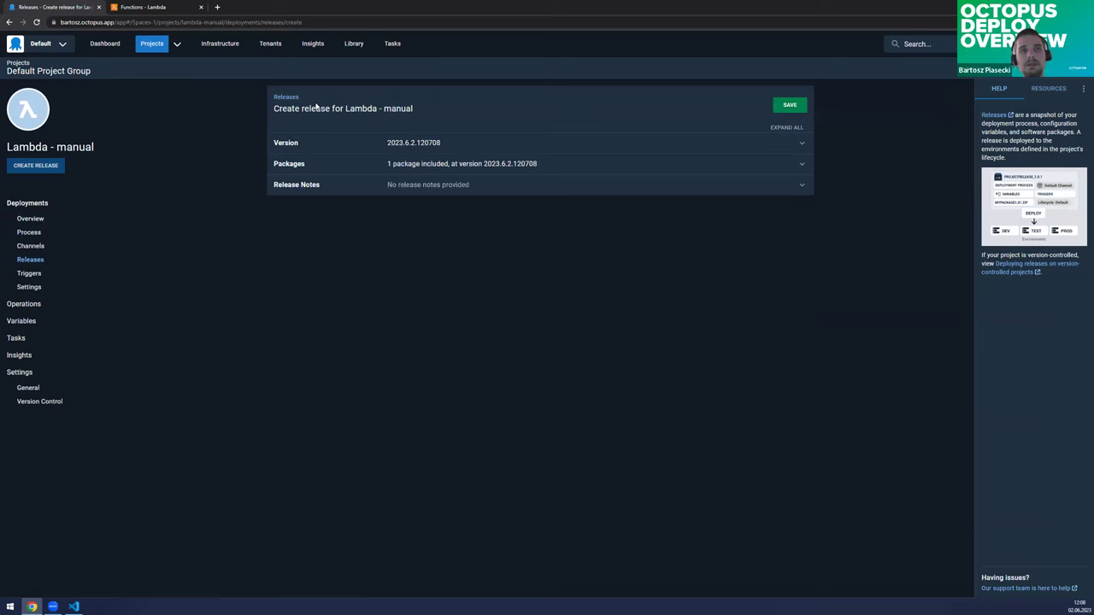
Step: Expand the new release's packages and examine the package reference of the AWS - Deploy Lambda Function step
drag(271, 111, 453, 115)
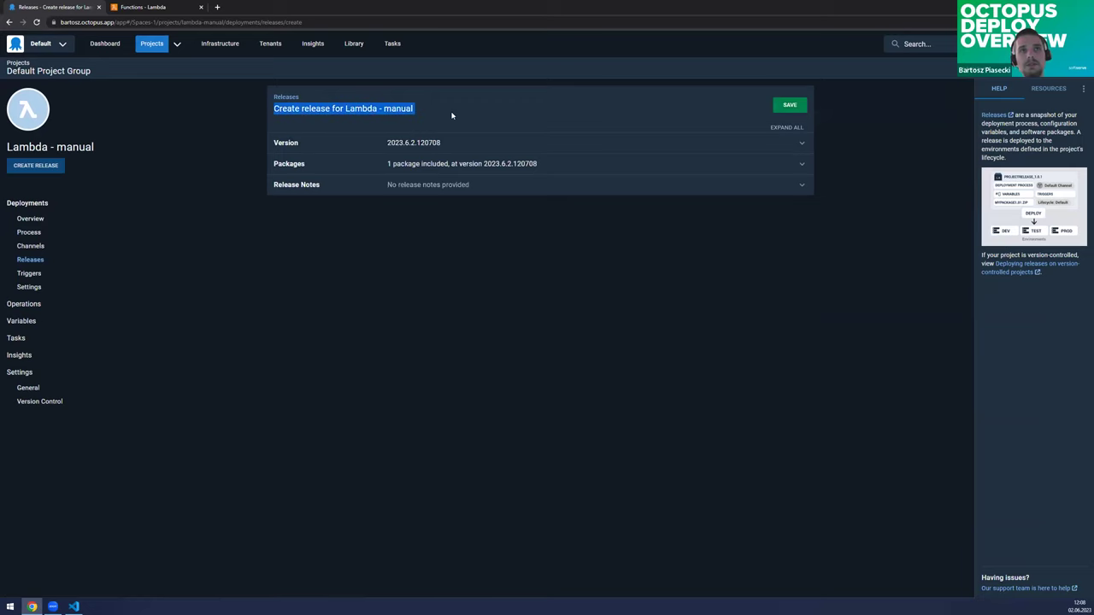
click(393, 163)
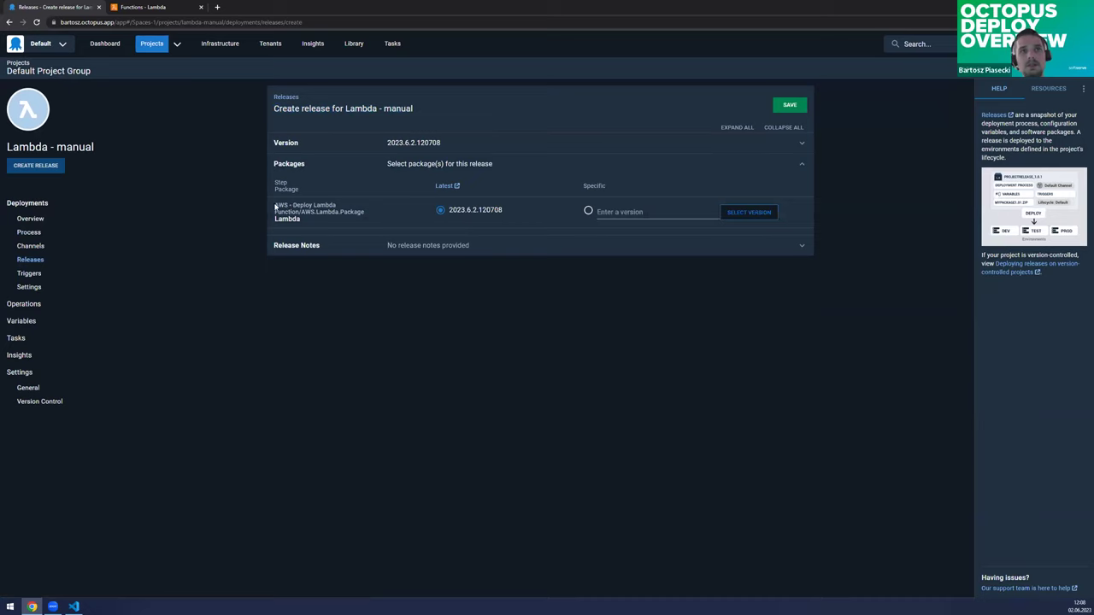
drag(275, 205, 366, 214)
click(289, 206)
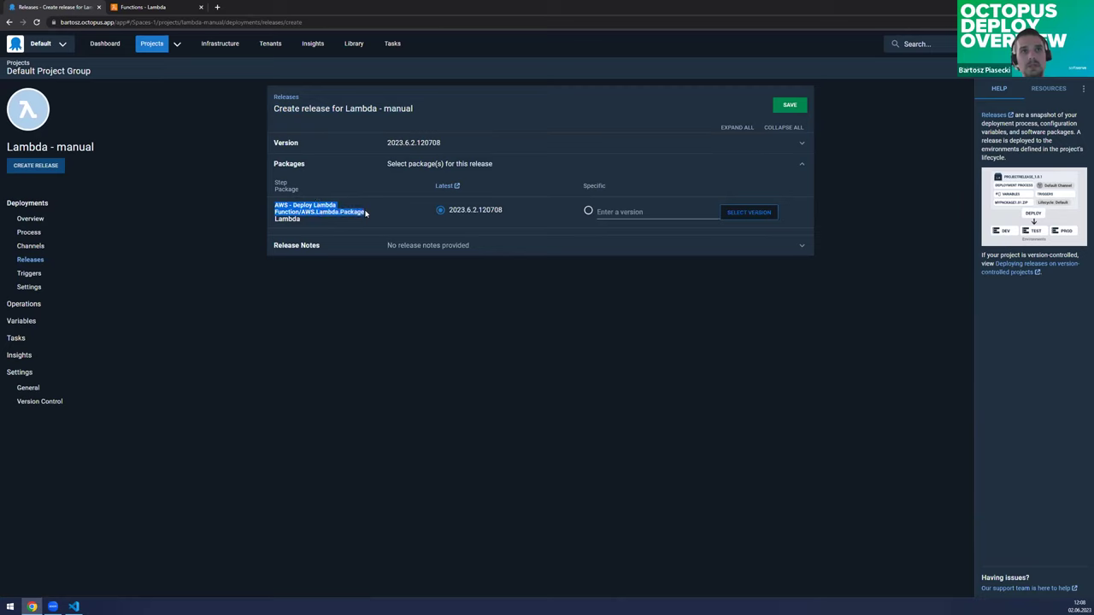
click(299, 211)
double_click(326, 211)
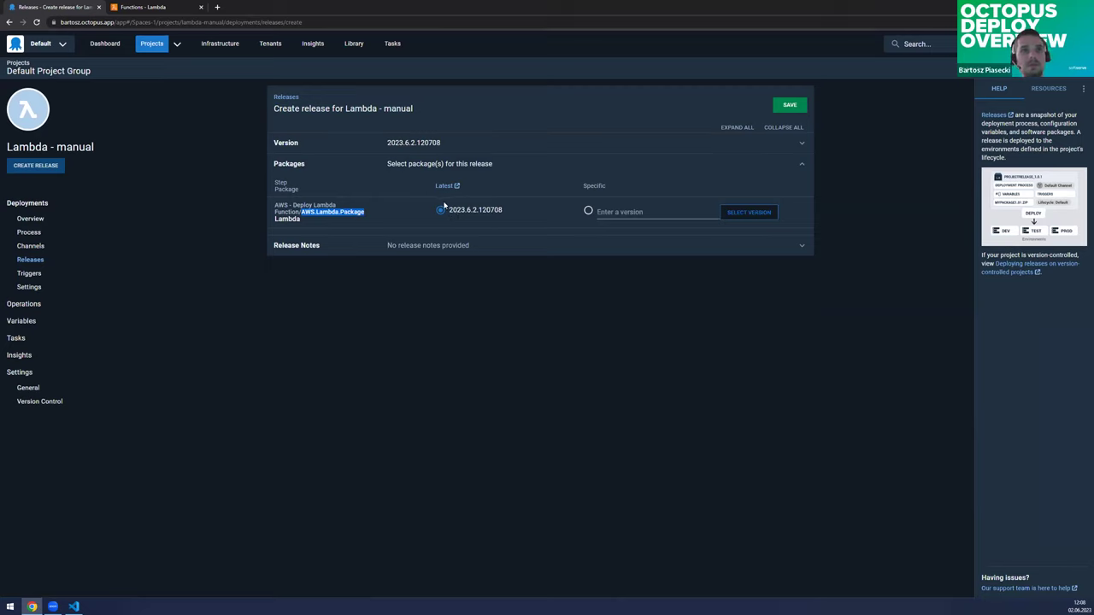
Step: Set the release version to 0.0.1 and save the release
click(470, 147)
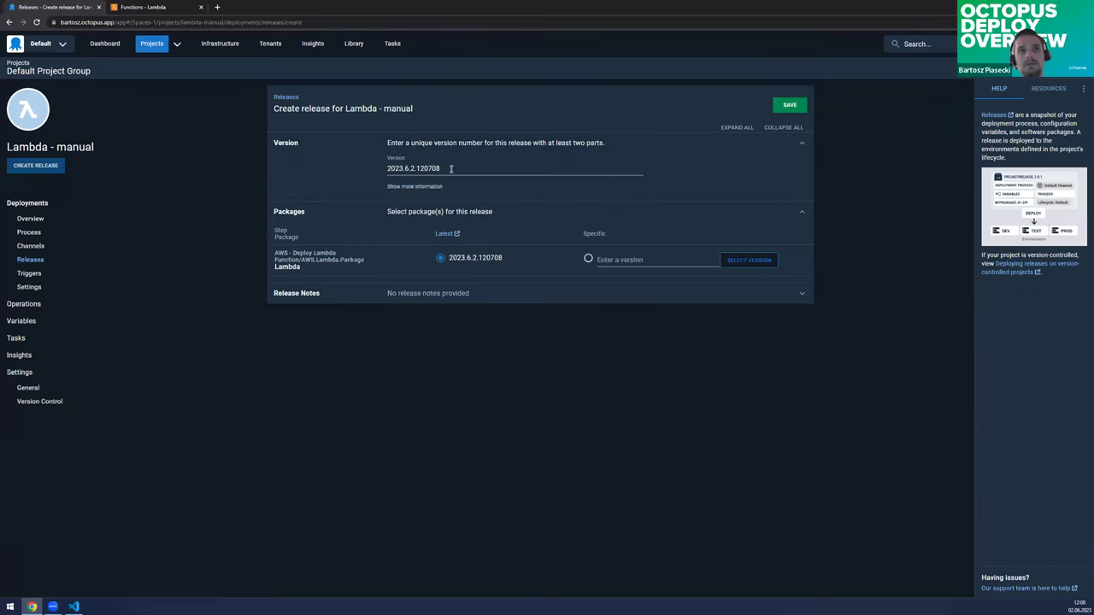
double_click(413, 168)
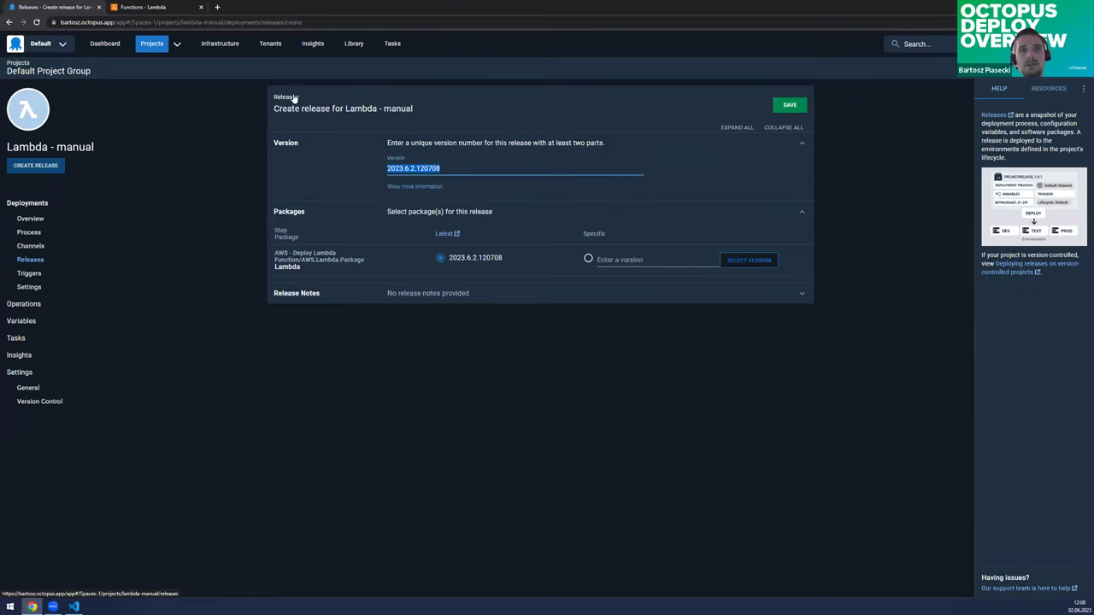
click(445, 167)
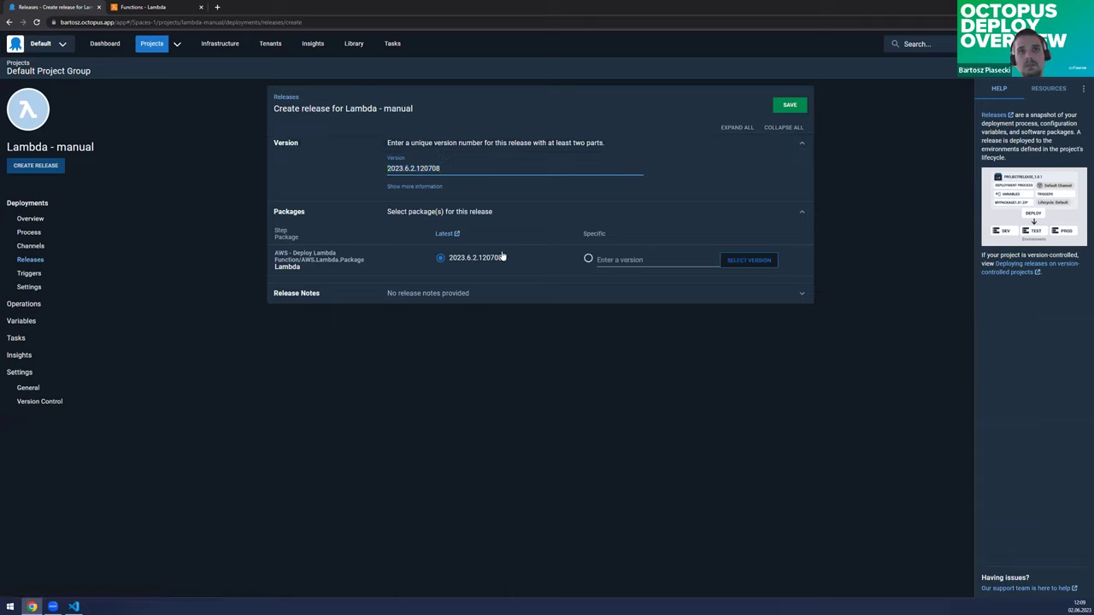
key(ctrl+a)
text(0)
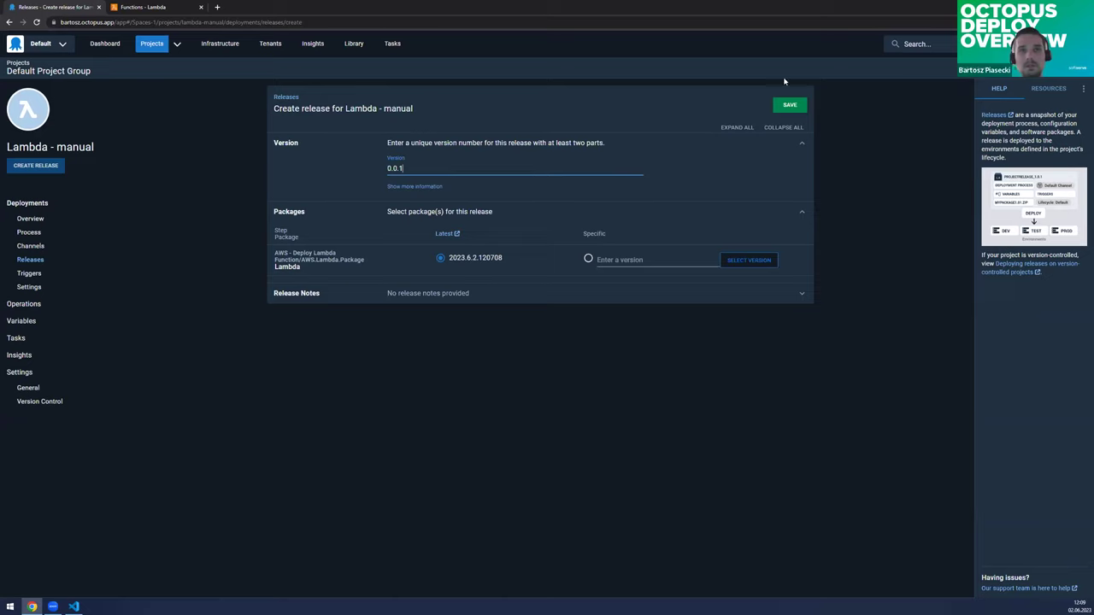
click(769, 120)
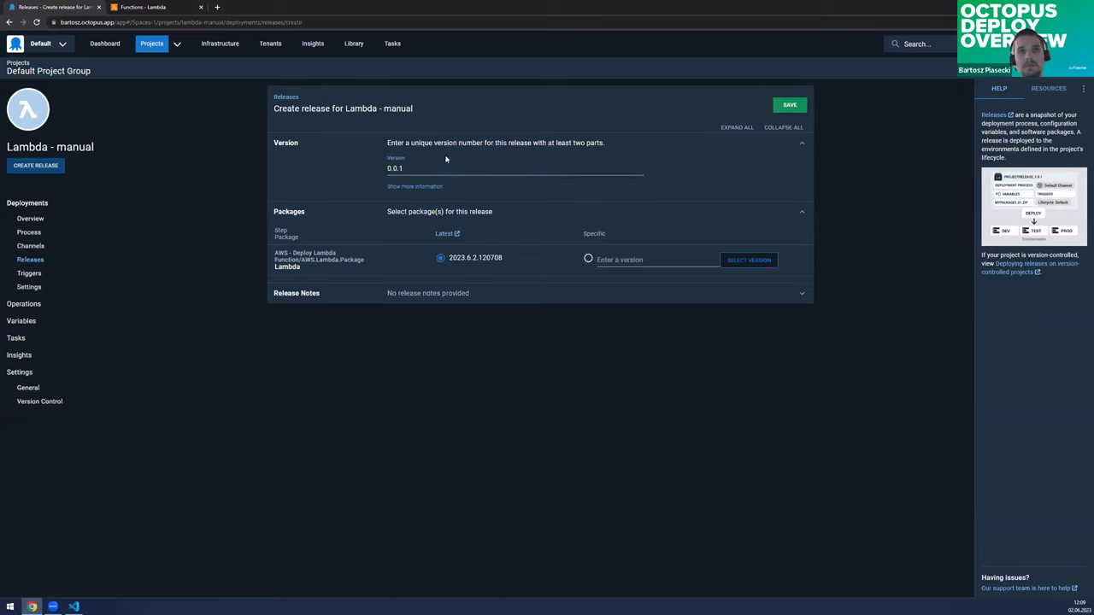
click(784, 104)
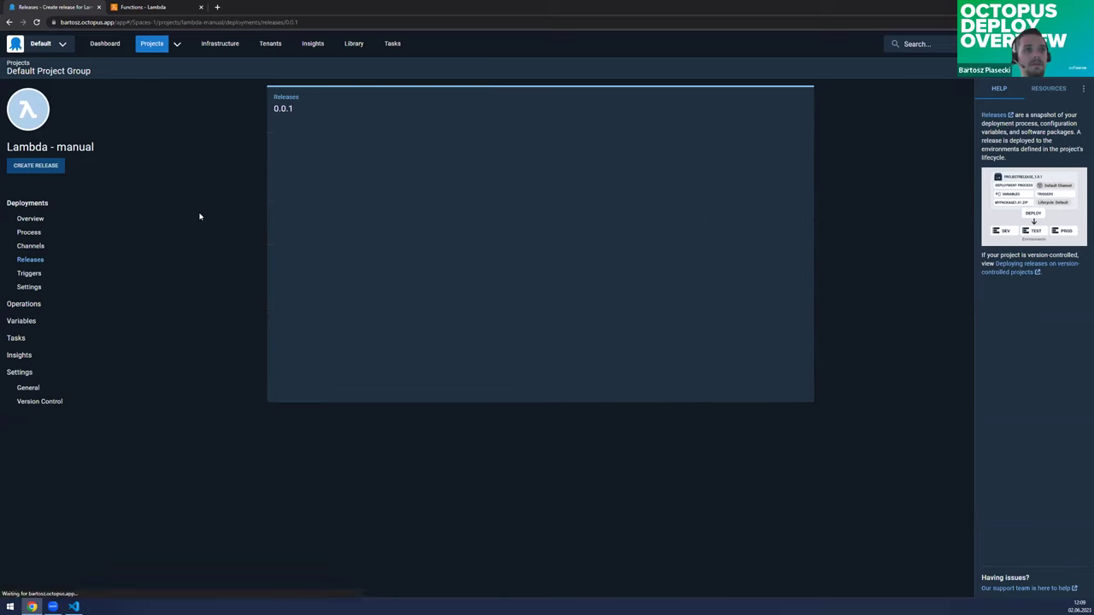
Step: Examine the UAT stage in the lifecycle progression of release 0.0.1
drag(275, 180, 302, 181)
click(302, 181)
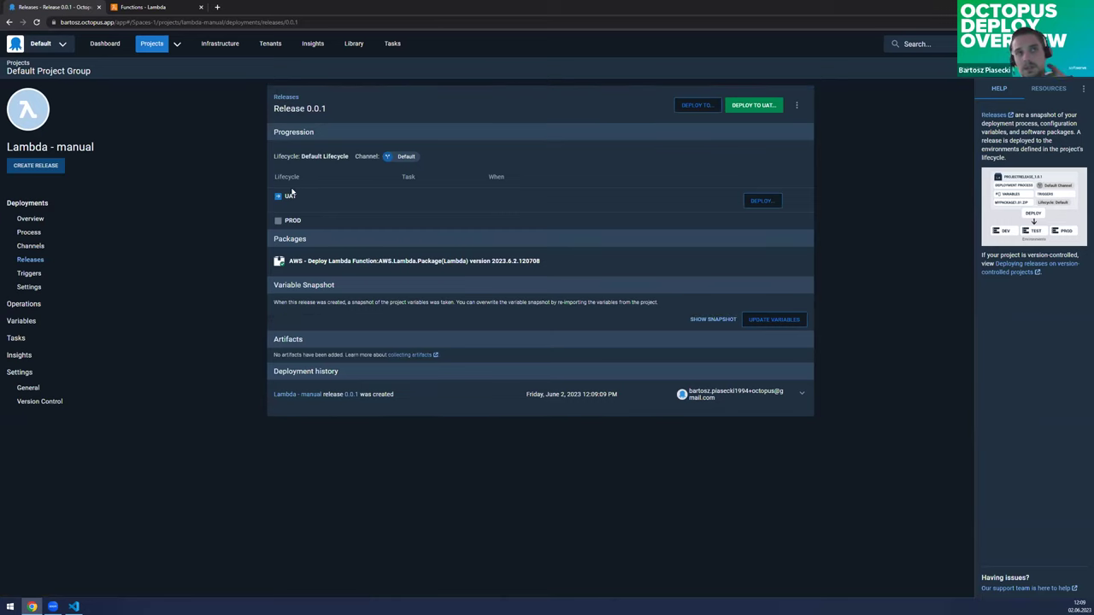
double_click(290, 196)
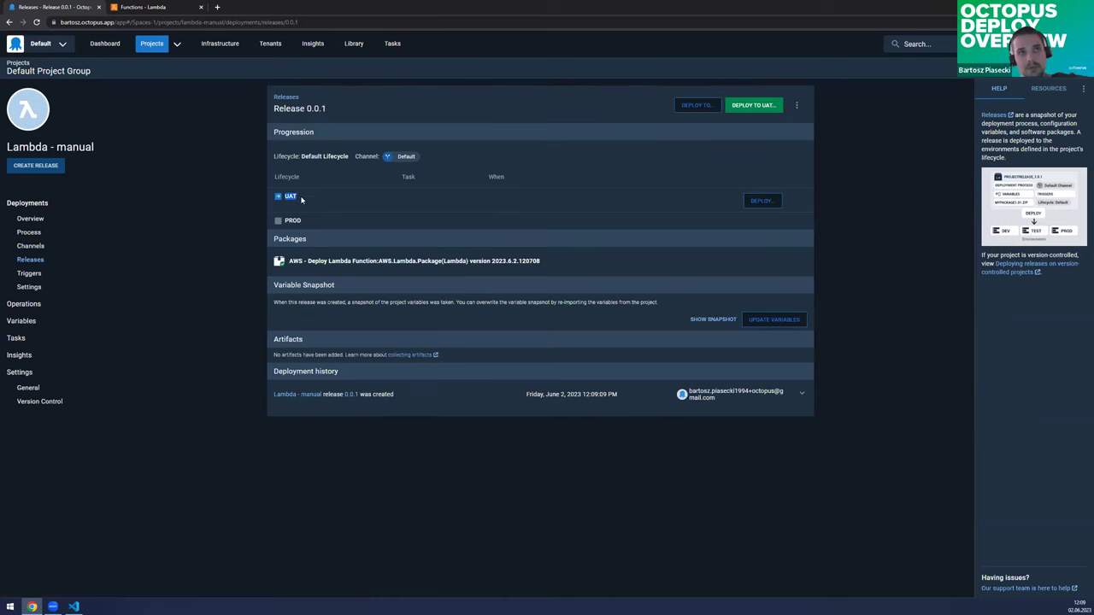
Step: Examine the PROD stage in the lifecycle progression of release 0.0.1 and open the deployment setup for UAT
drag(285, 220, 304, 222)
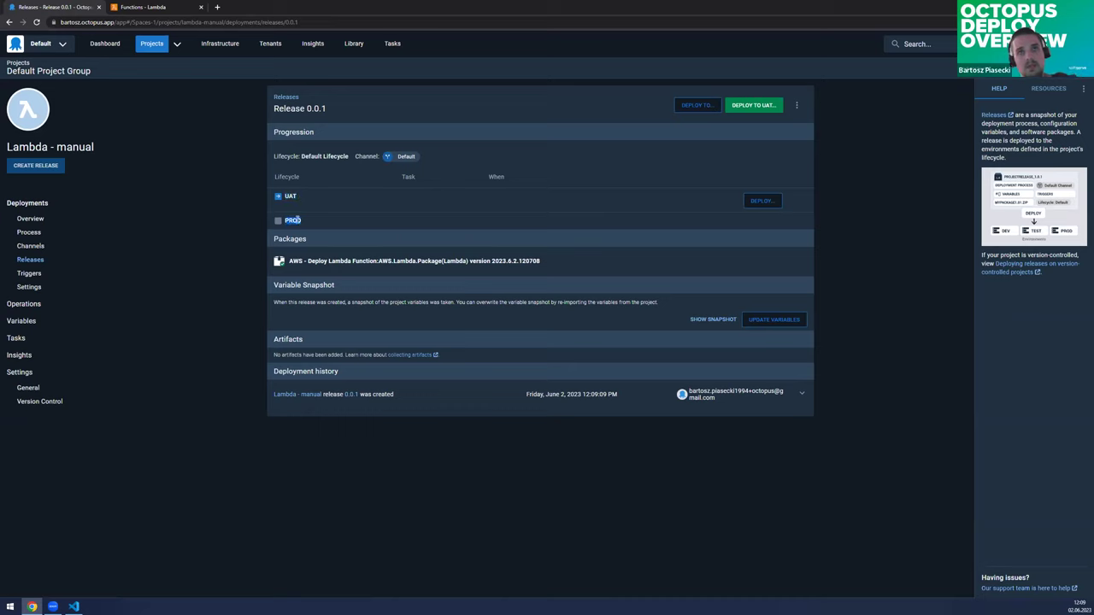
click(741, 225)
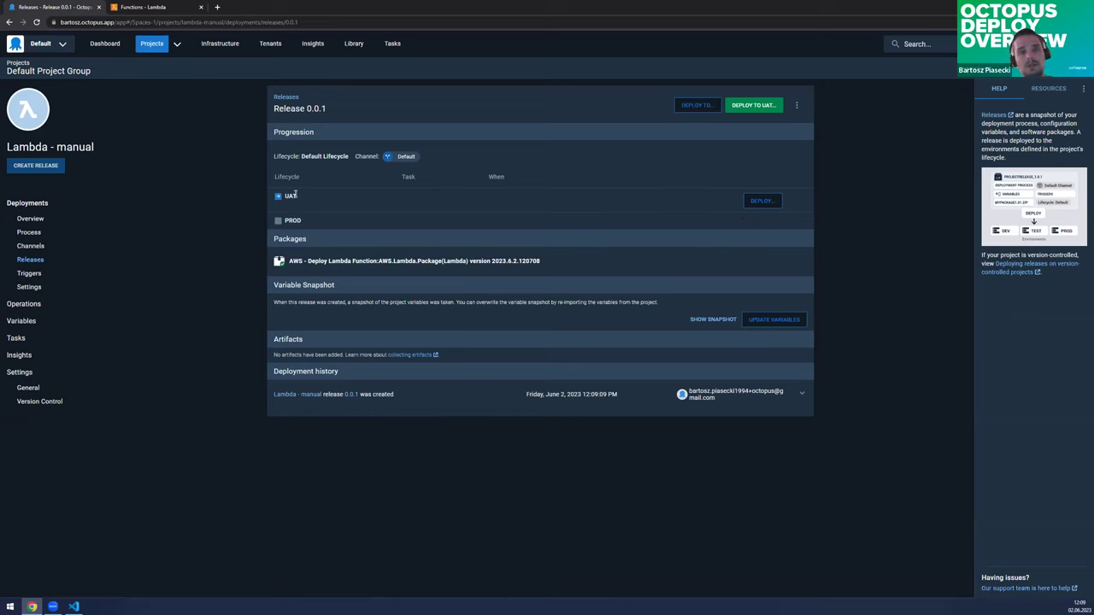
click(765, 203)
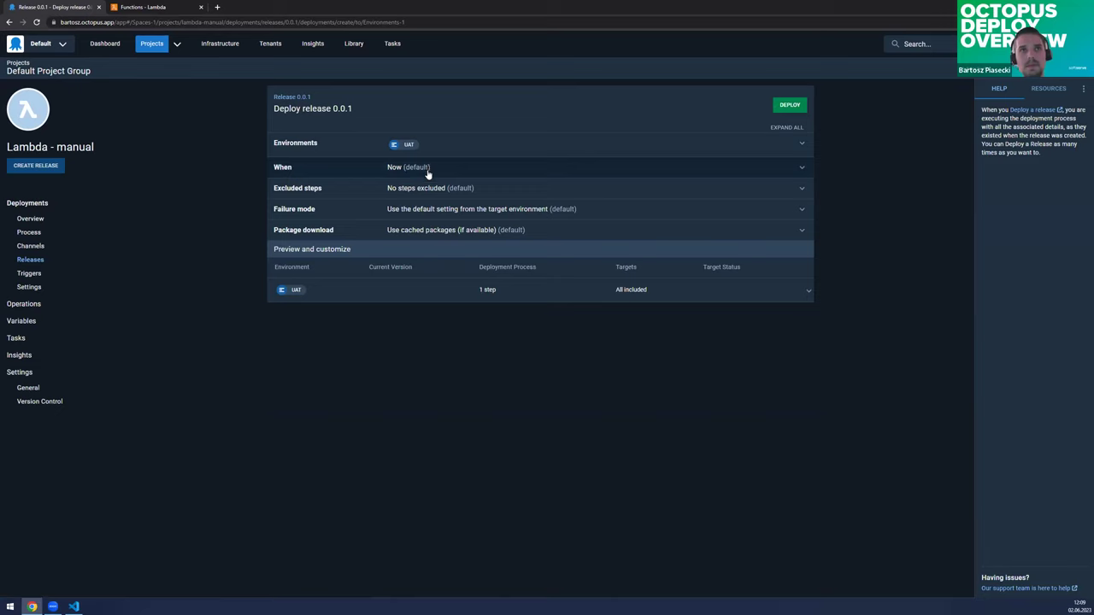
Step: Examine the timing, excluded steps, failure mode and package download options of the UAT deployment
click(435, 170)
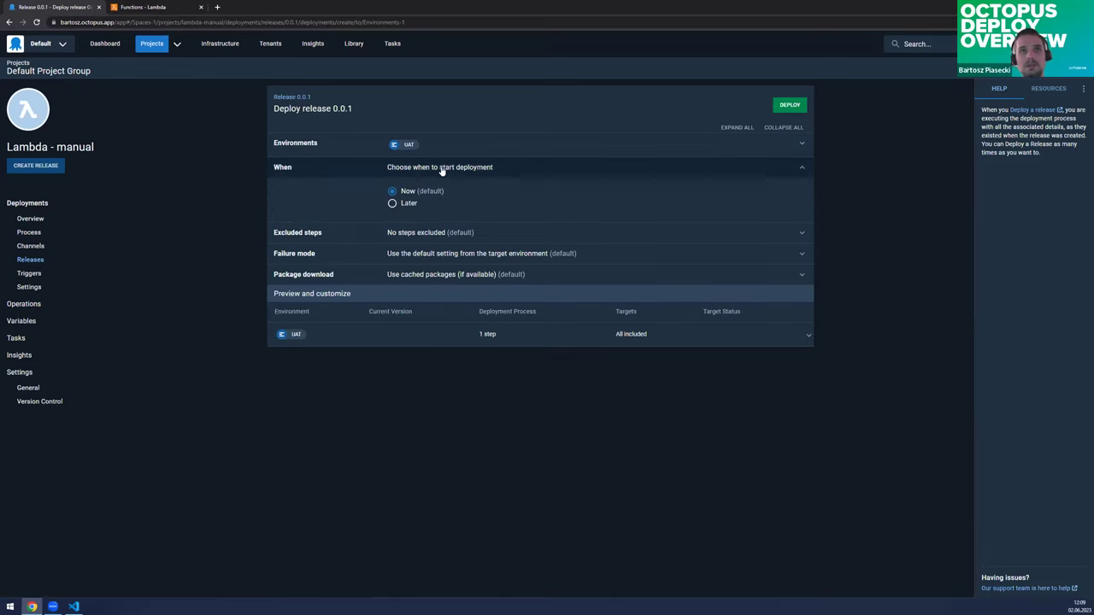
click(441, 169)
click(477, 190)
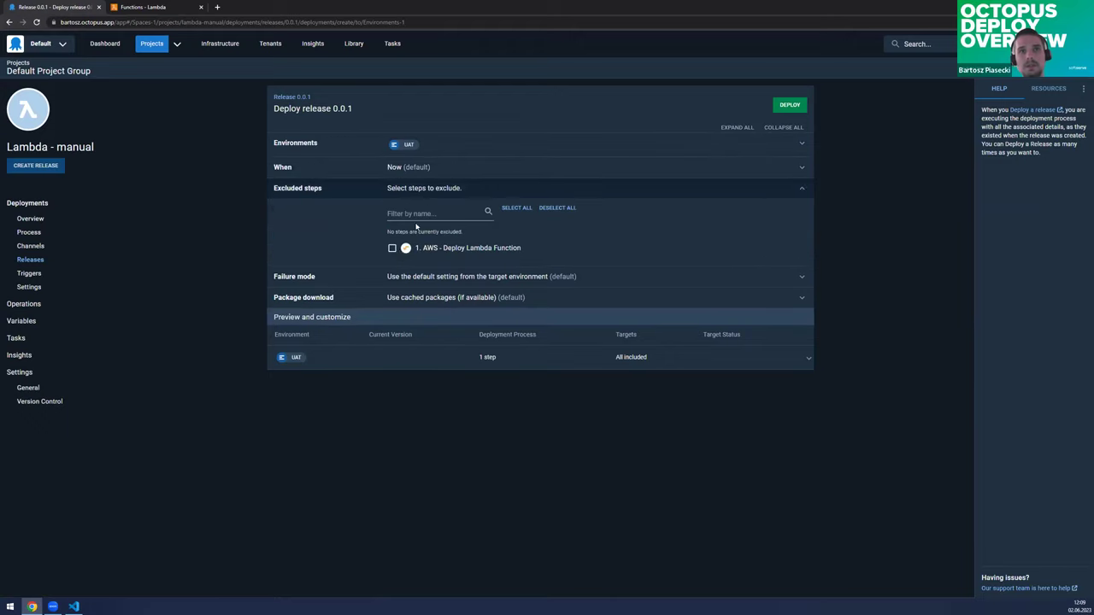
click(411, 284)
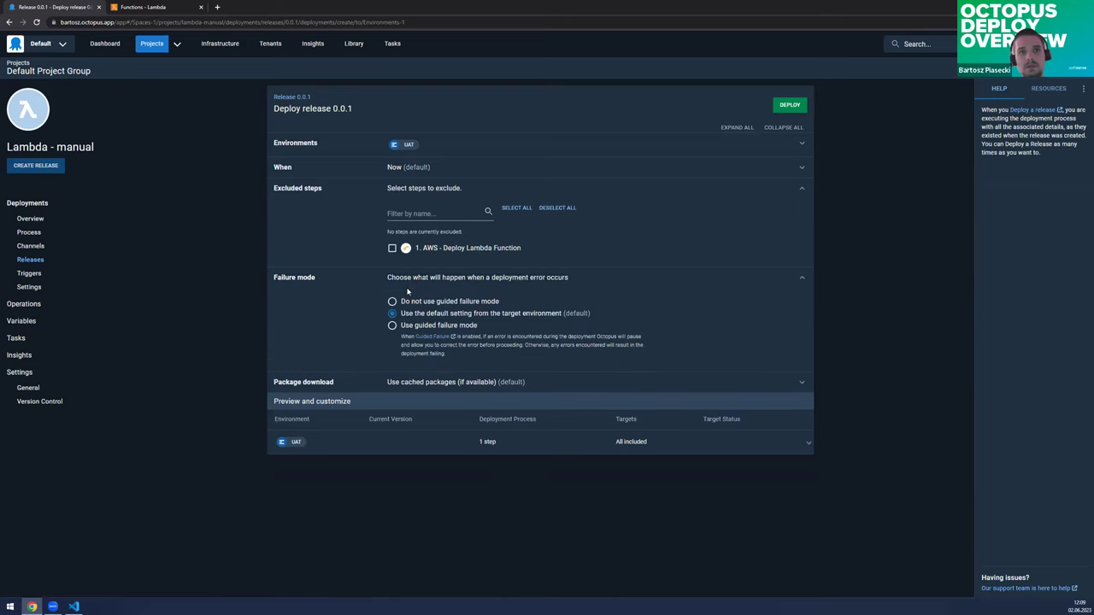
click(412, 278)
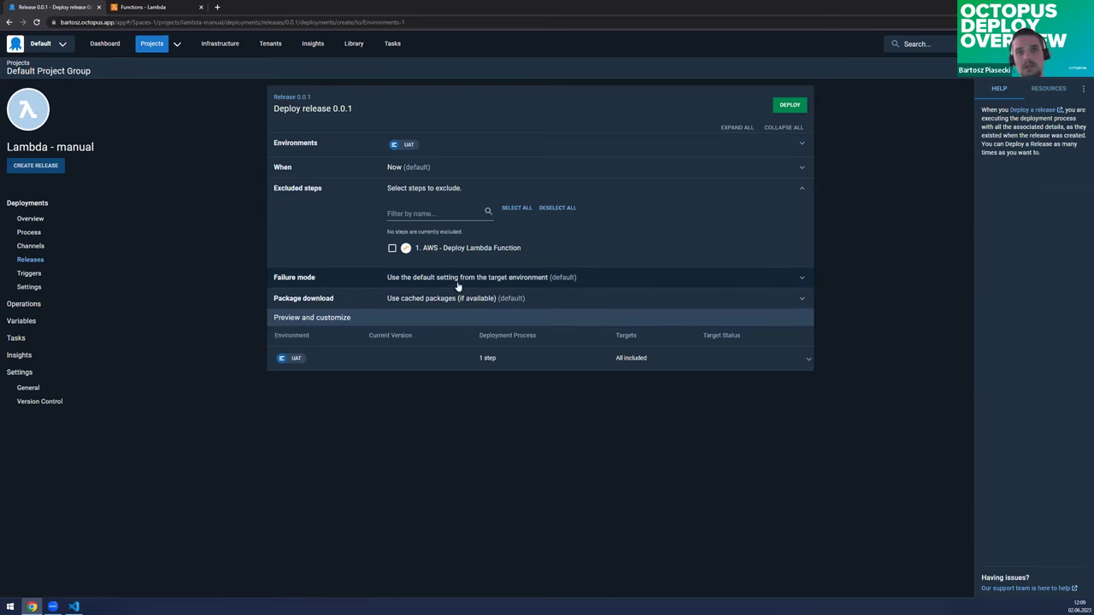
click(399, 303)
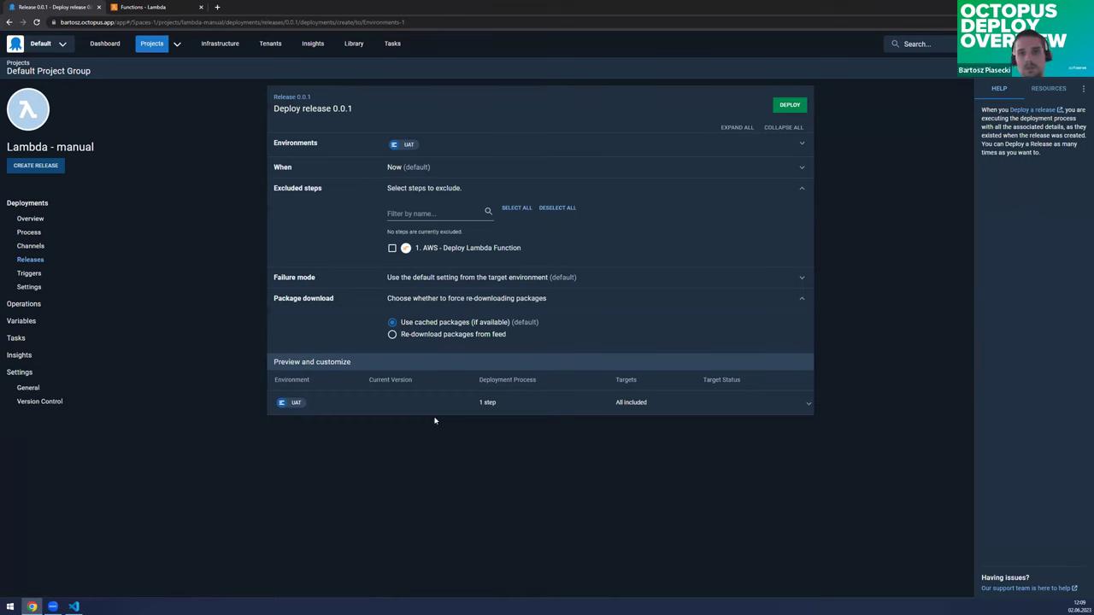
Step: Deploy release 0.0.1 to UAT and open the deployment's task log
click(789, 105)
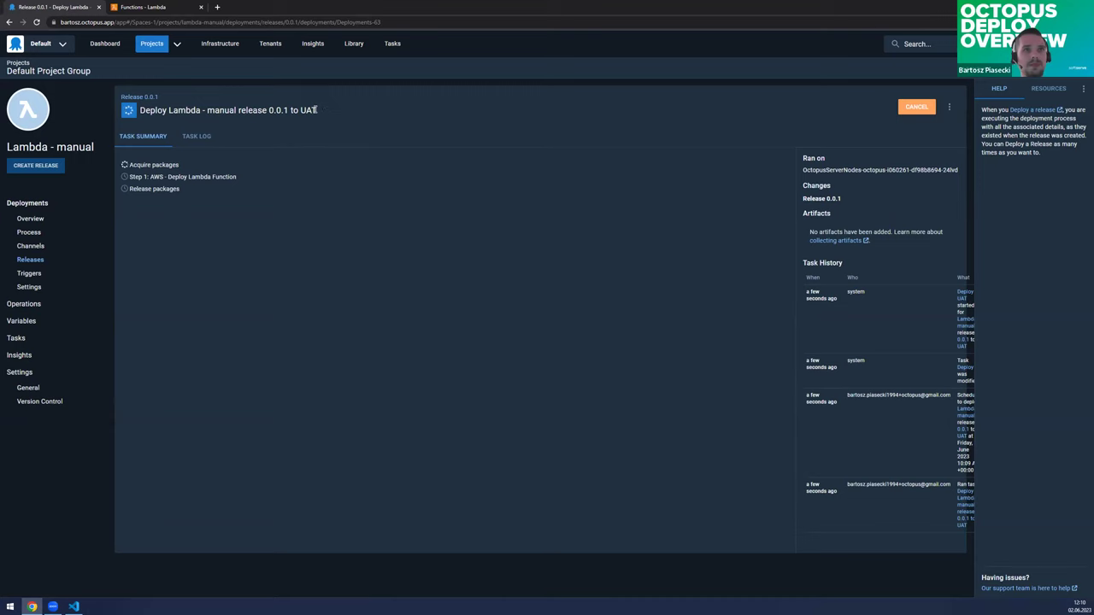
click(196, 137)
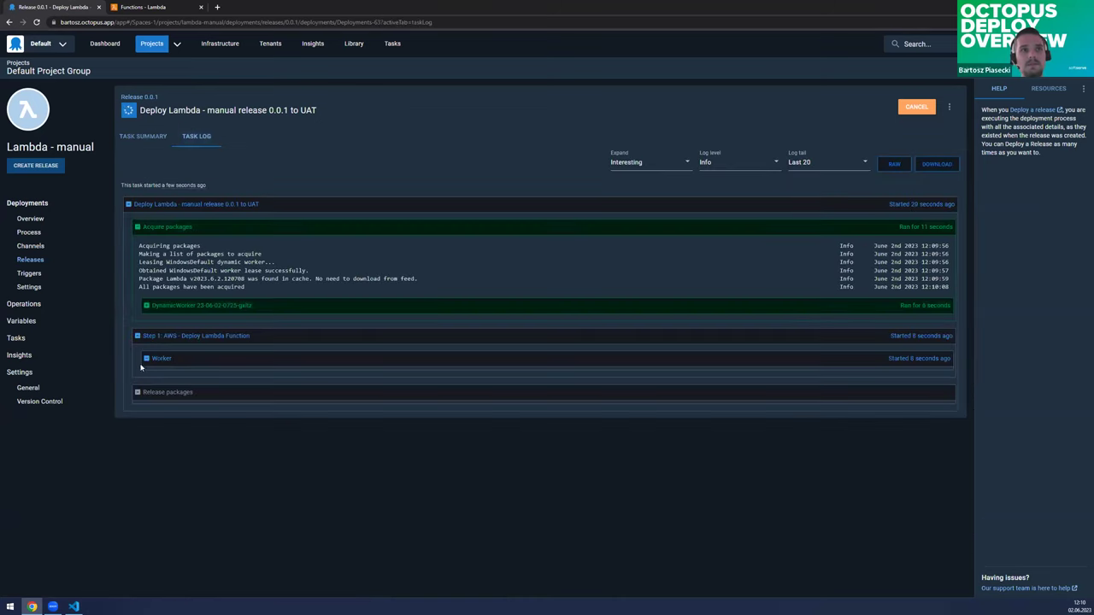
Step: Examine the AWS Account setting of the AWS - Deploy Lambda Function step in the deployment process
click(85, 232)
click(275, 169)
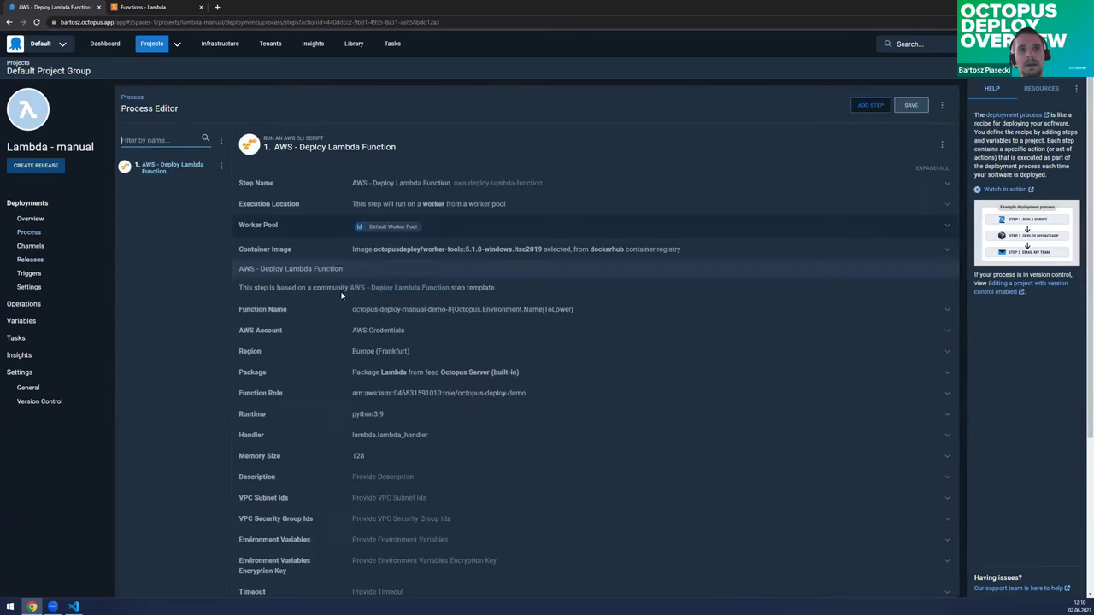
click(359, 333)
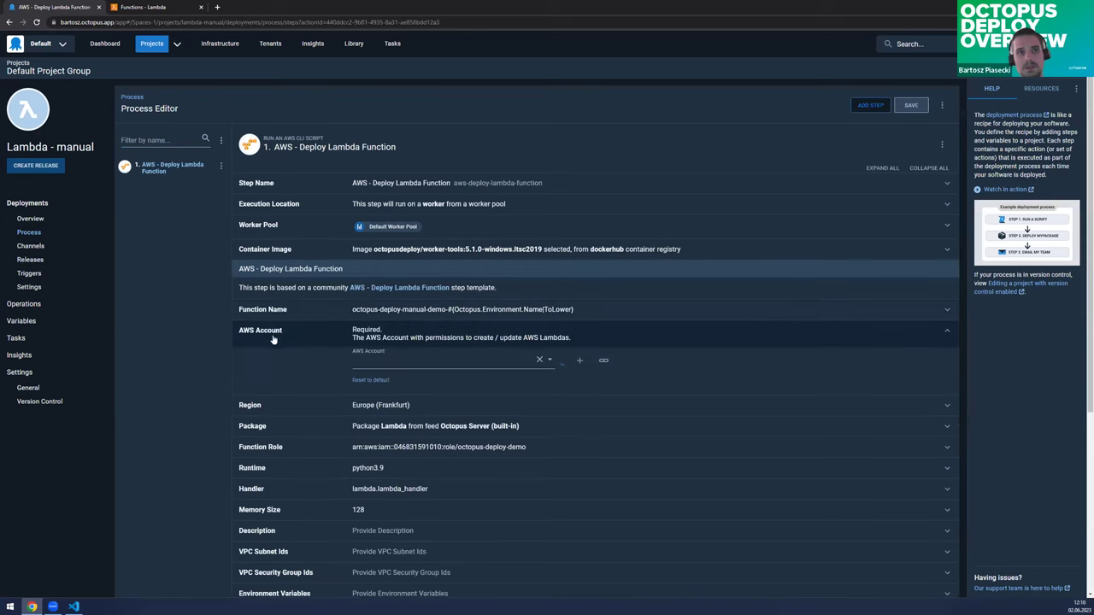
drag(411, 365, 329, 360)
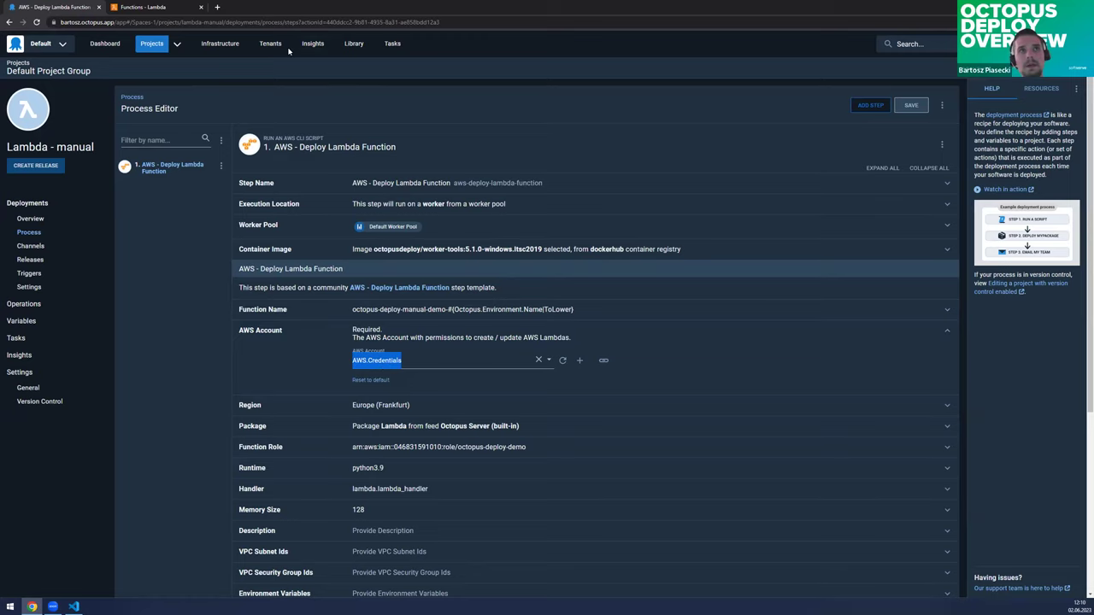
Step: Examine the details of the devops-practice account from the infrastructure accounts in a separate browser tab, and return to the process editor
ctrl+shift+click(220, 42)
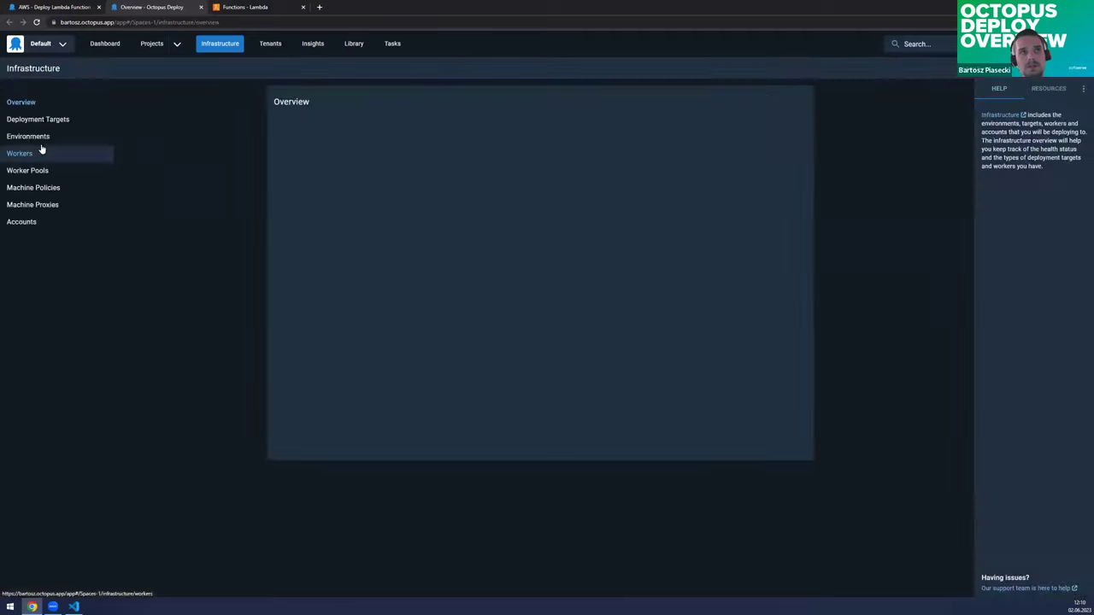
click(28, 224)
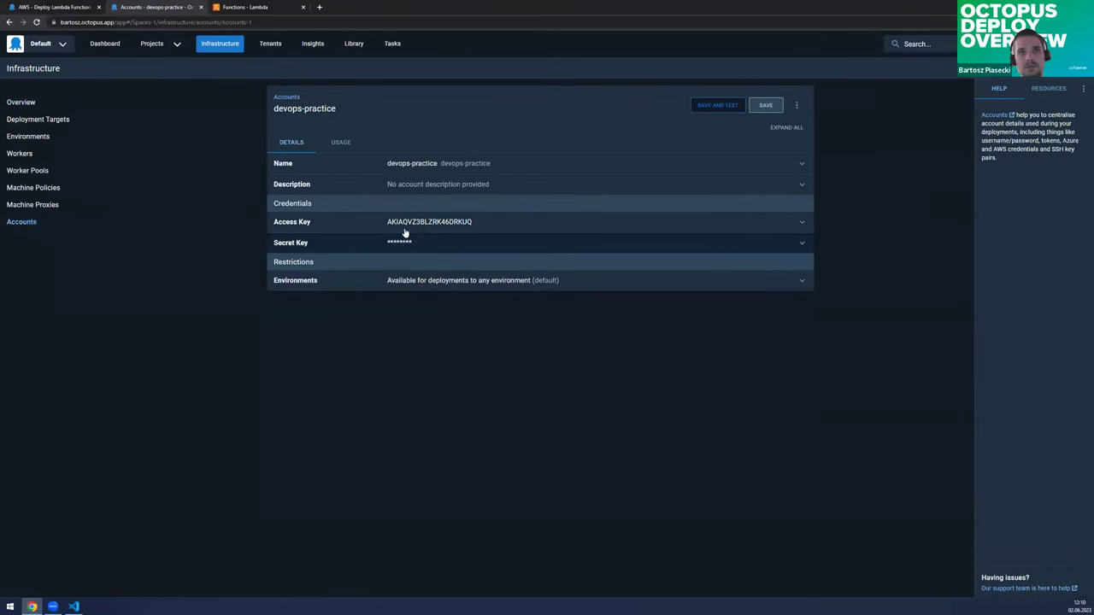
key(ctrl+shift+Tab)
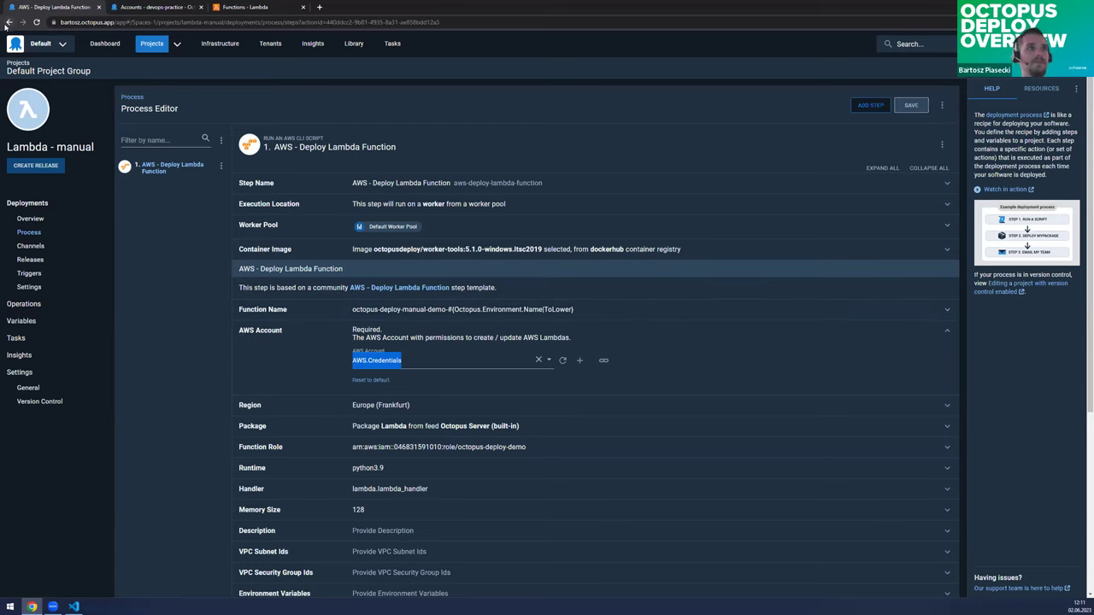
Step: Open the UAT deployment's task log and examine the worker output about the region in the AWS - Deploy Lambda Function step
click(30, 220)
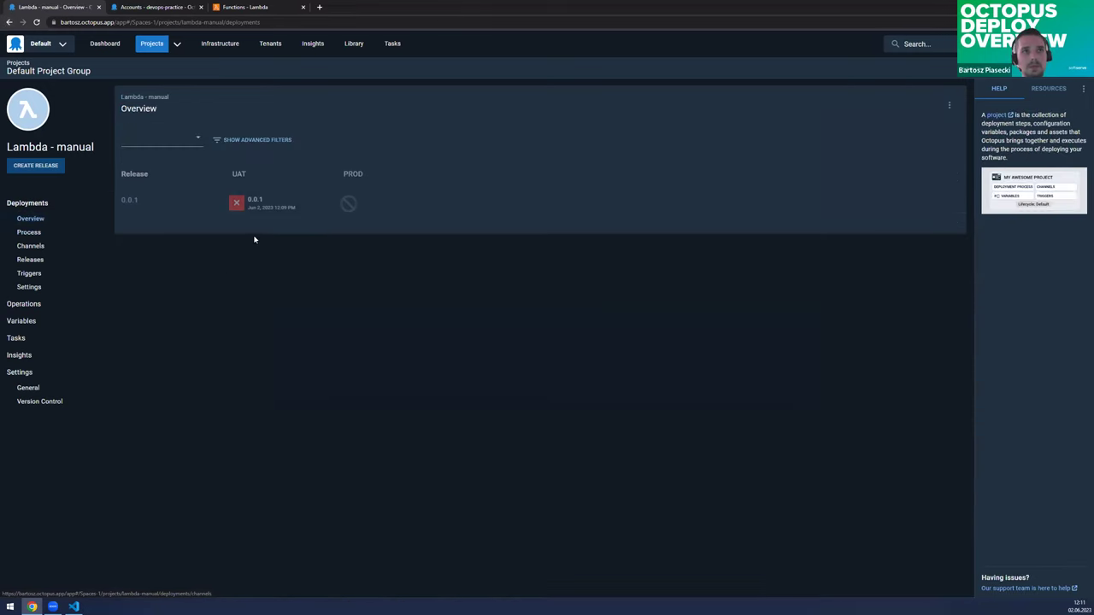
click(260, 208)
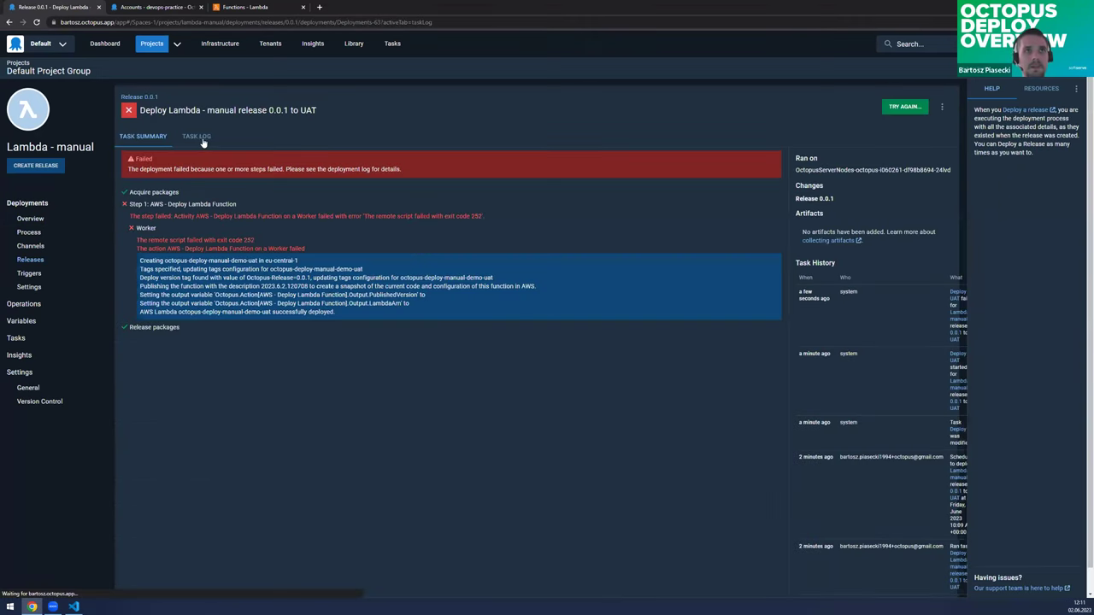
click(203, 140)
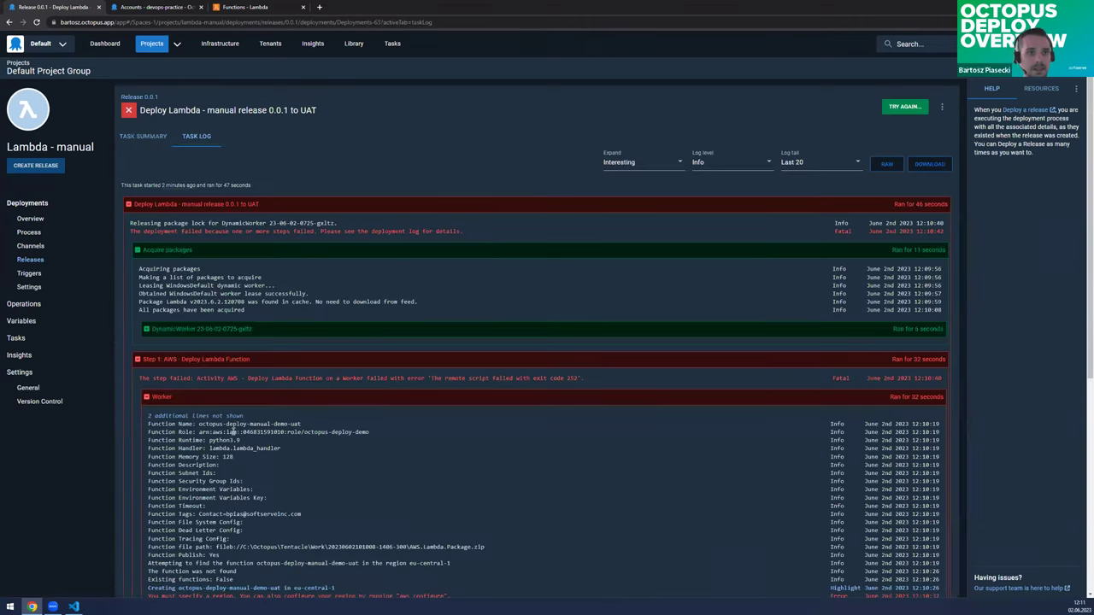
scroll(231, 432, down, 2)
drag(148, 466, 234, 467)
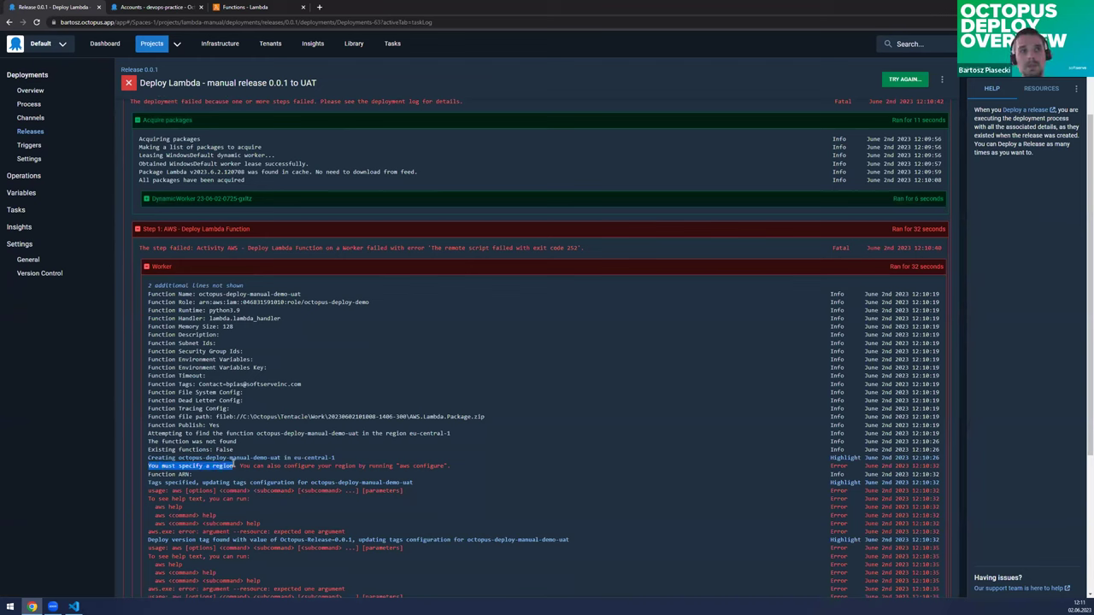
double_click(232, 466)
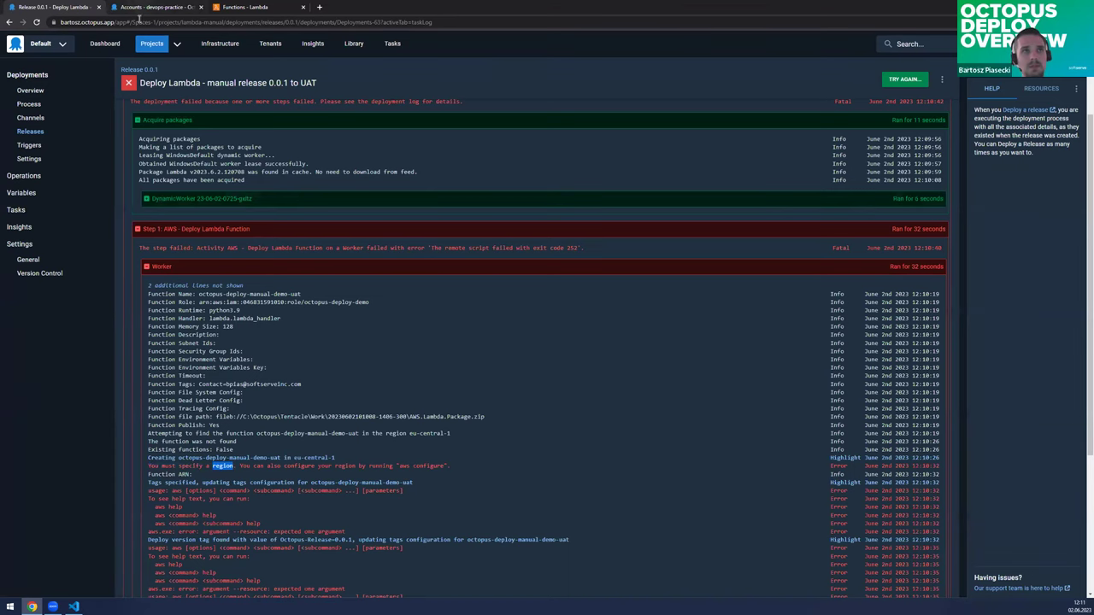
Step: Examine the Region setting of the AWS - Deploy Lambda Function step in the deployment process
click(29, 232)
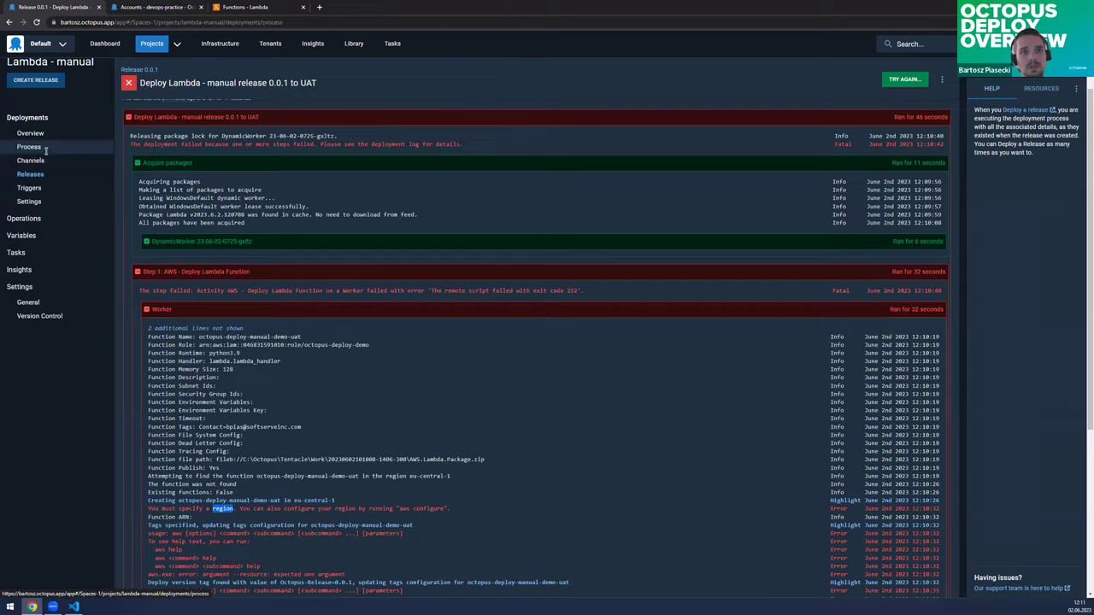
click(231, 173)
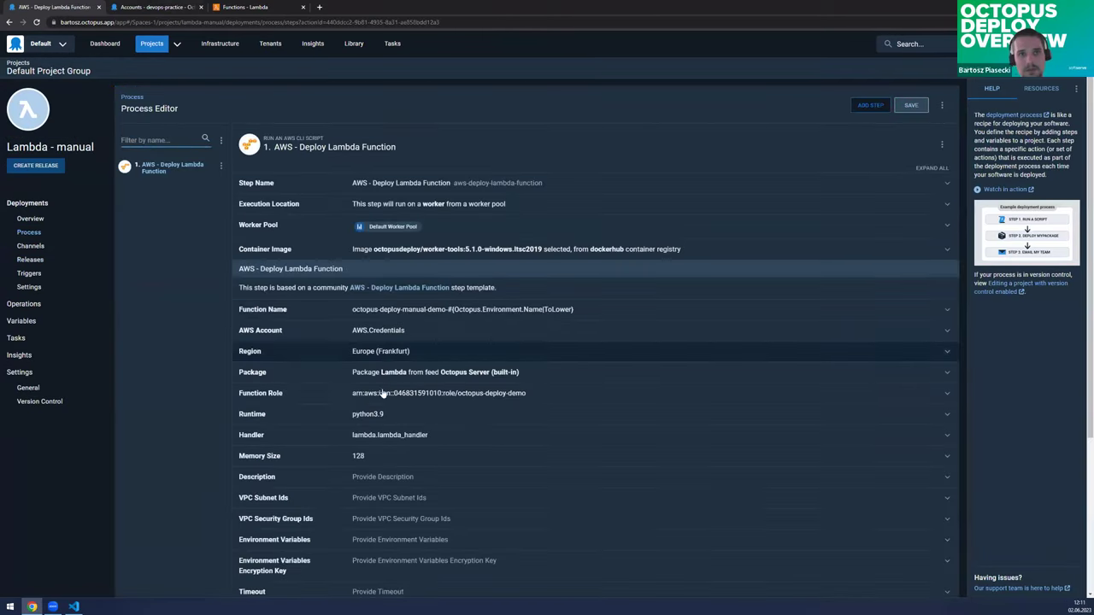
click(381, 351)
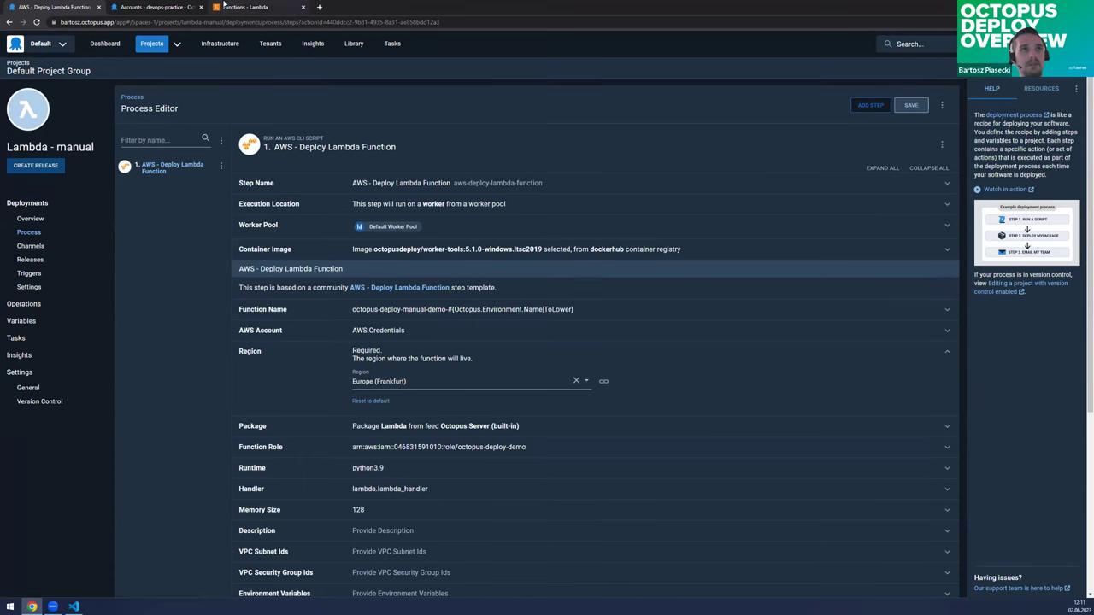
Step: Refresh the functions list in the AWS Lambda console and return to the Lambda - manual project overview in Octopus Deploy
click(224, 5)
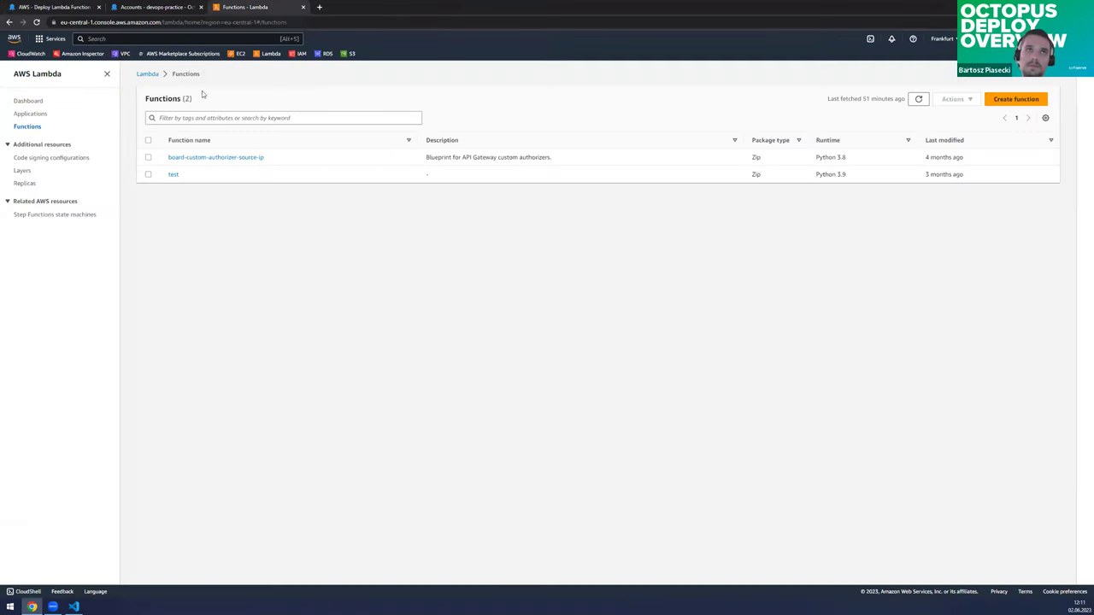
click(918, 99)
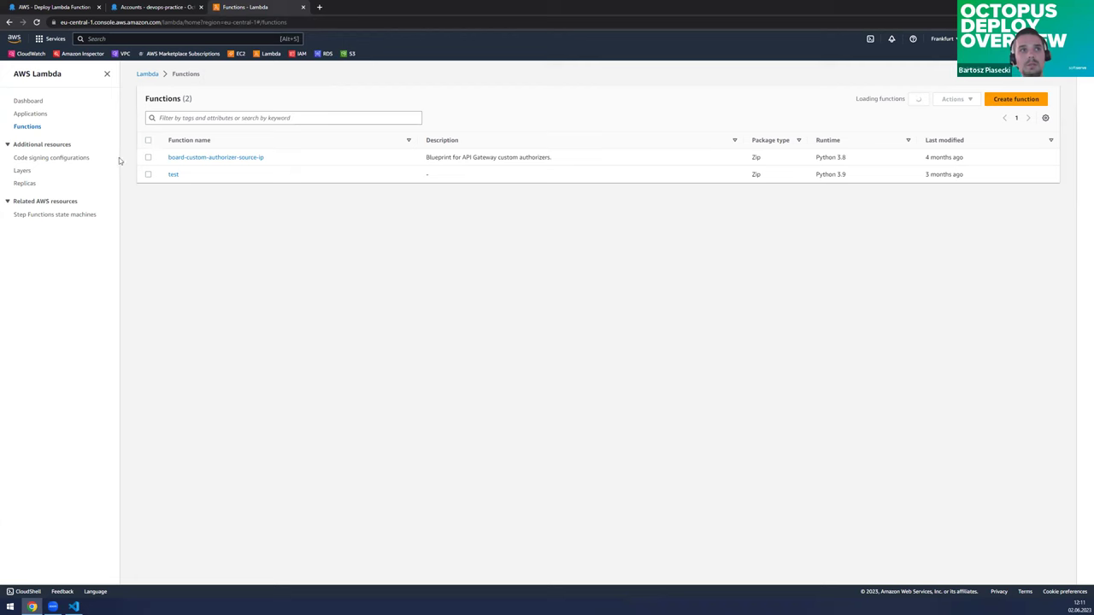
click(73, 8)
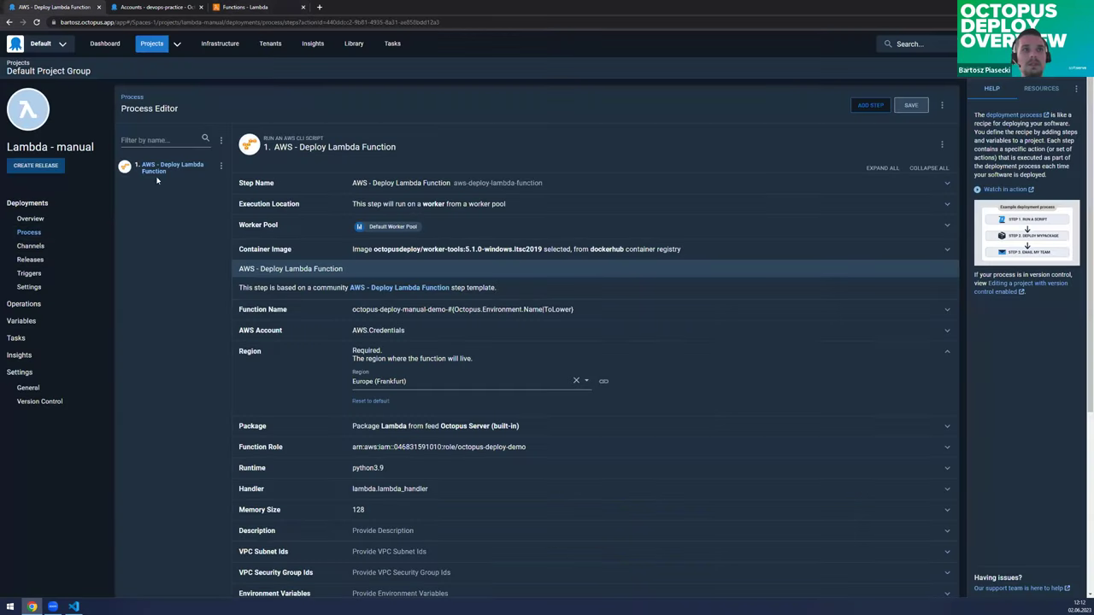
click(28, 219)
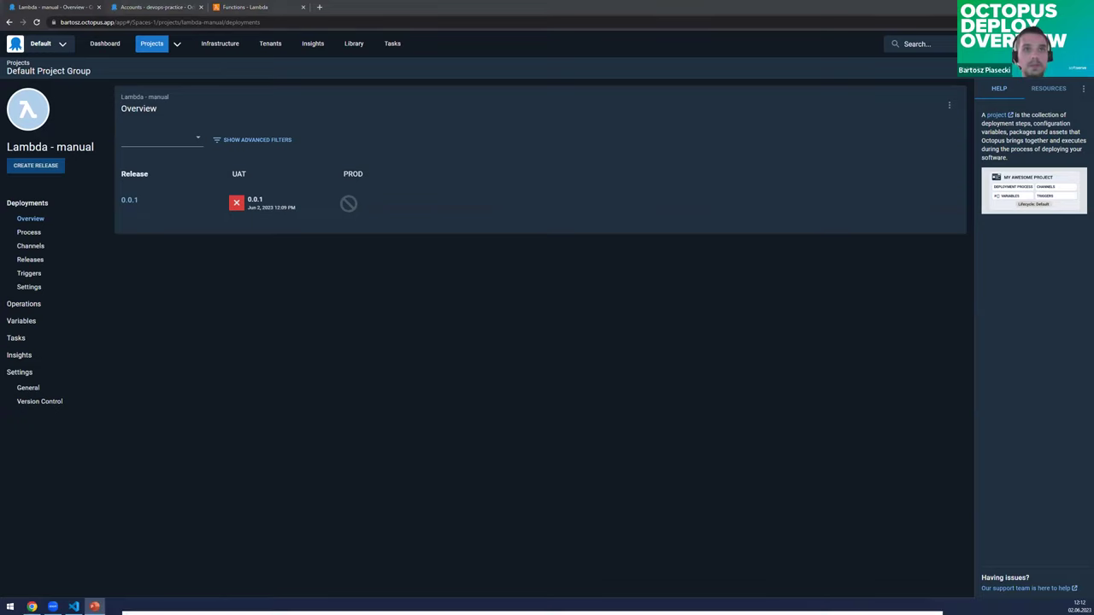
key(Right)
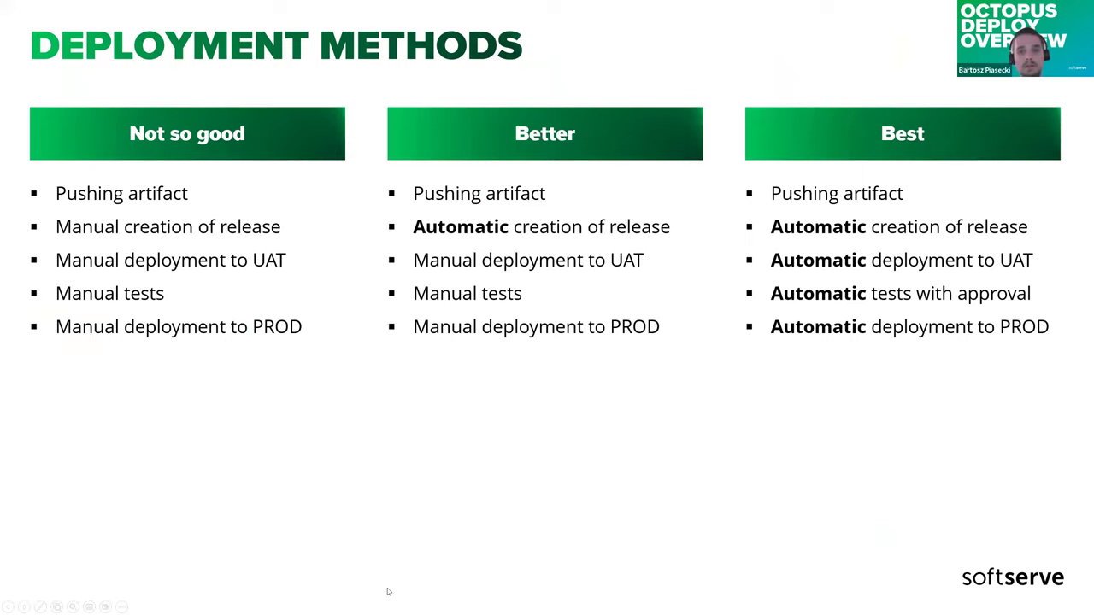
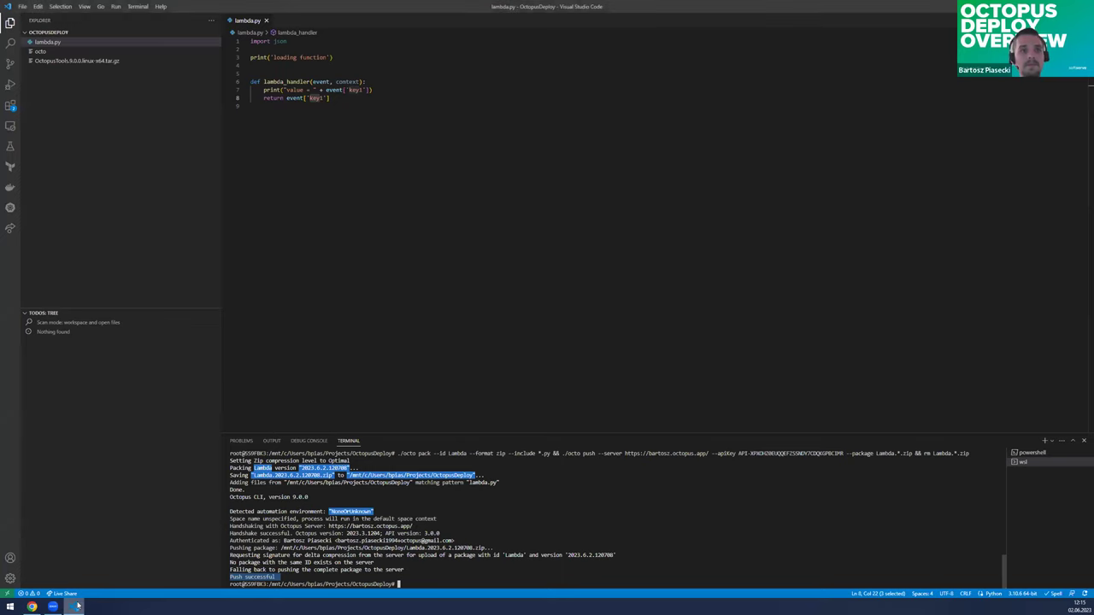
Step: Switch to Octopus Deploy, examine the Lambda package's versions in the library, and open the Lambda - automatic project
click(77, 606)
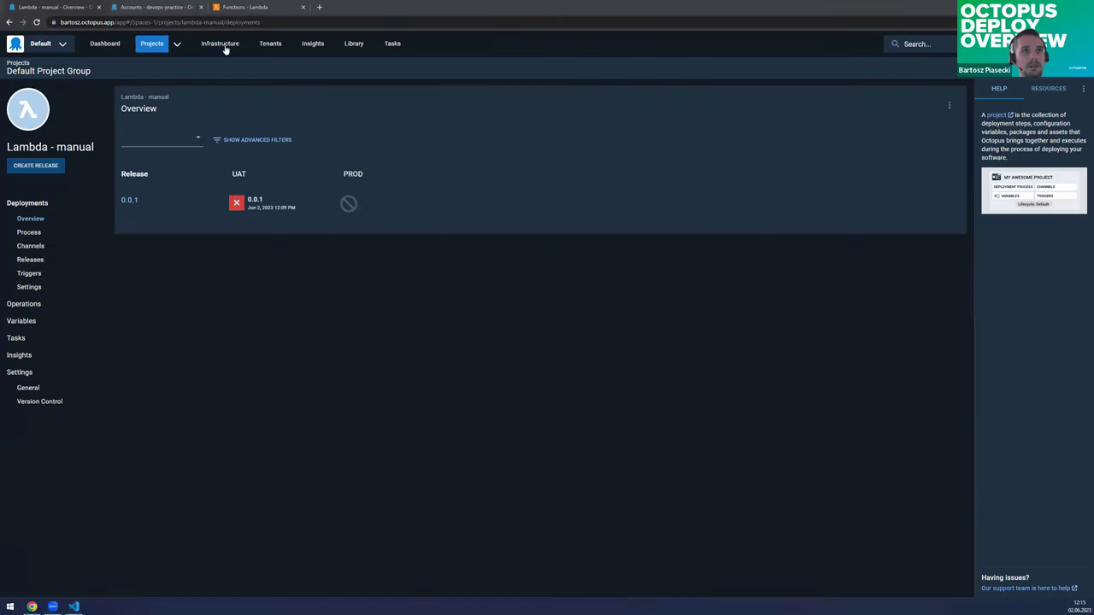
click(354, 45)
click(287, 229)
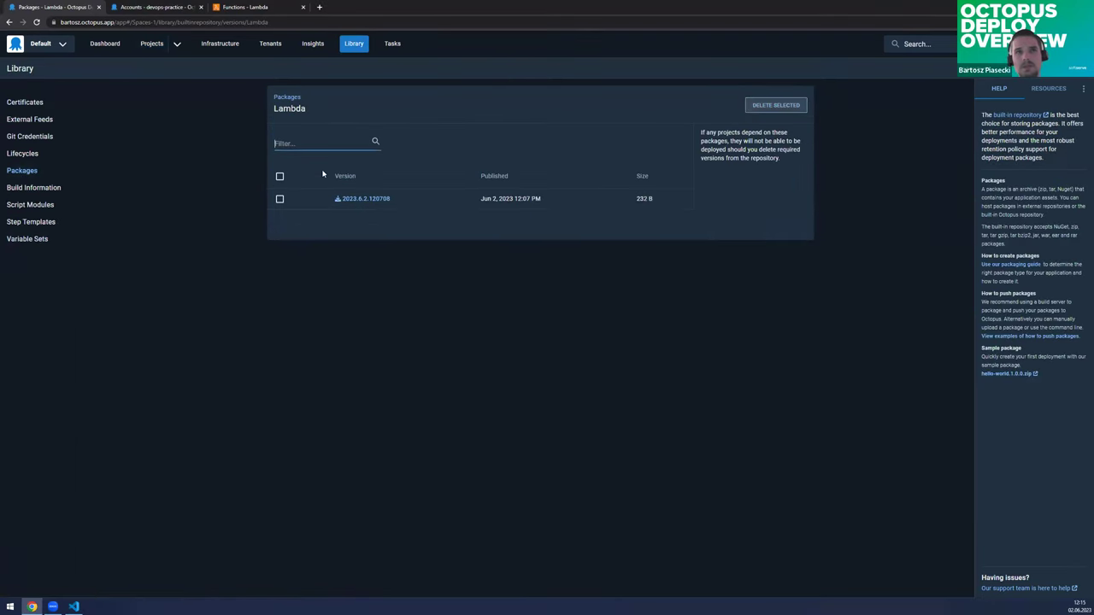
click(147, 45)
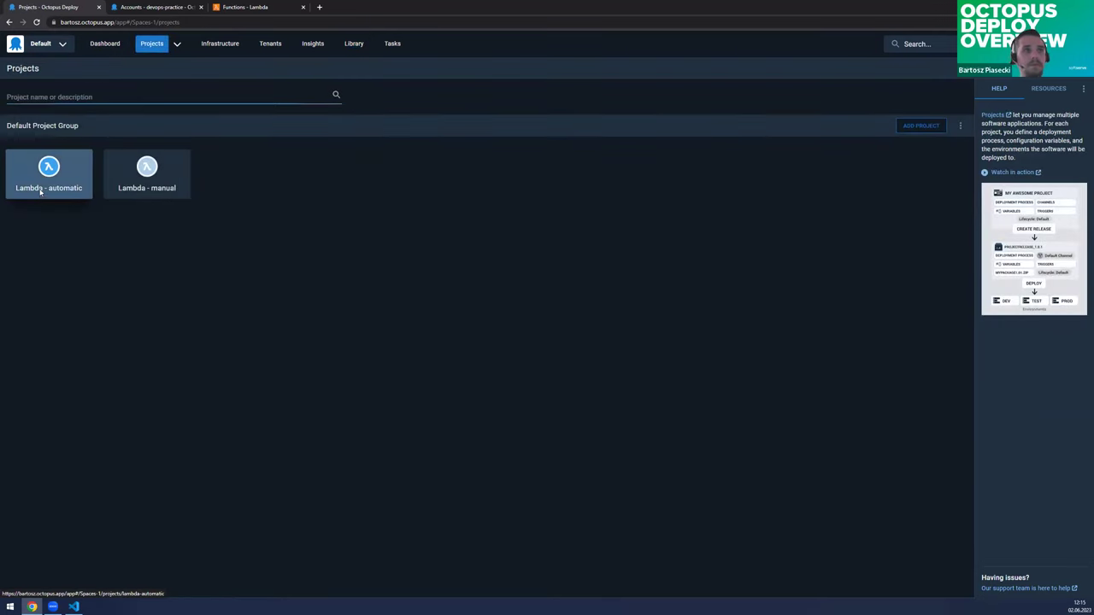
click(39, 193)
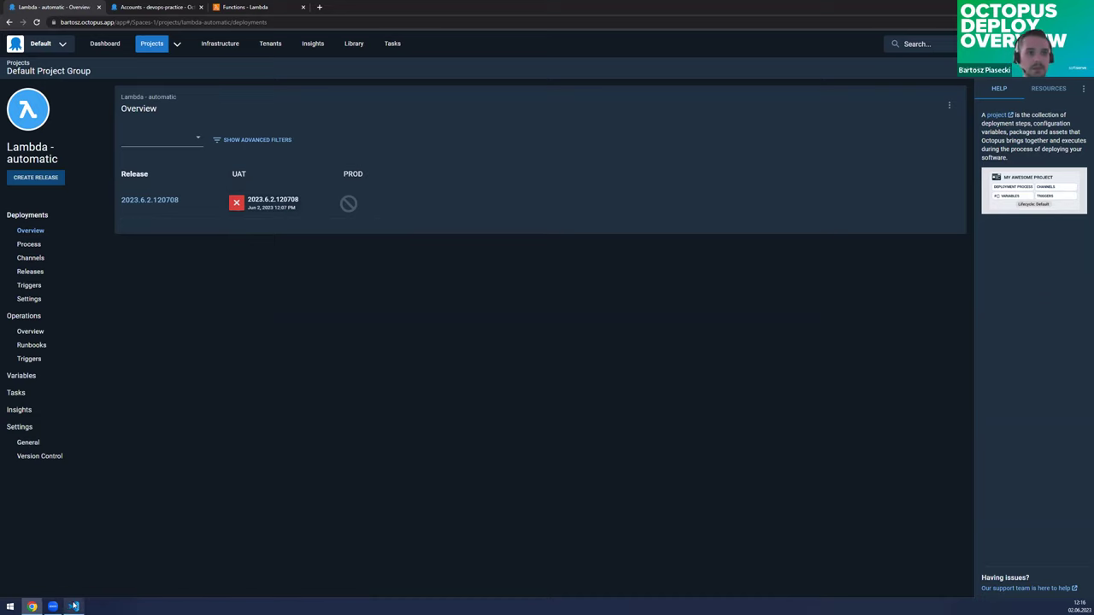
Step: Switch to Visual Studio Code and rerun the octo pack and push command, including its API key, for the Lambda zip package
click(74, 607)
key(Up)
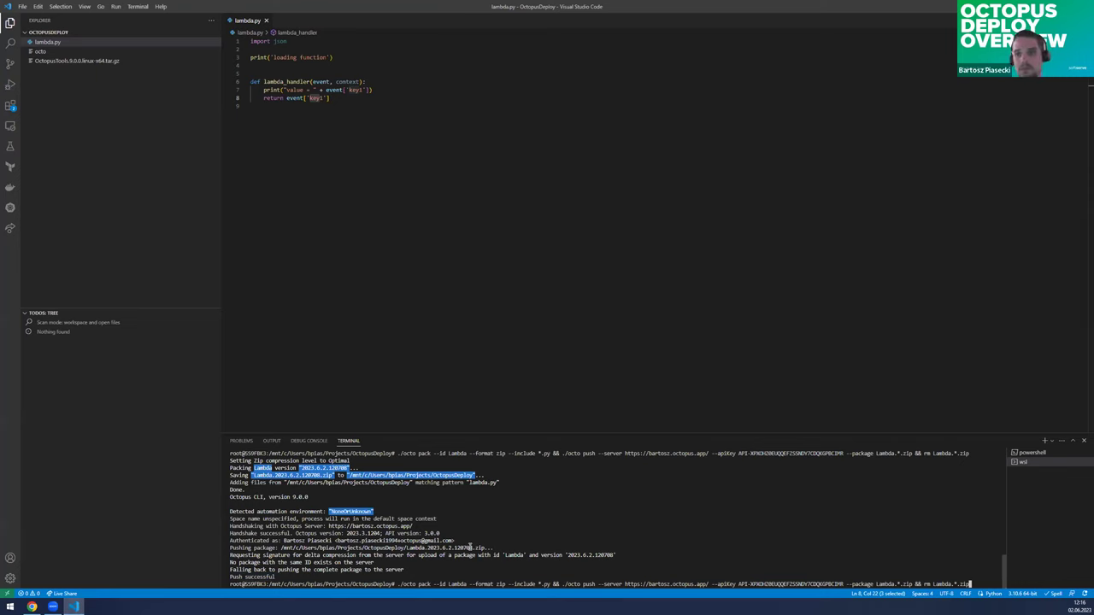
key(Return)
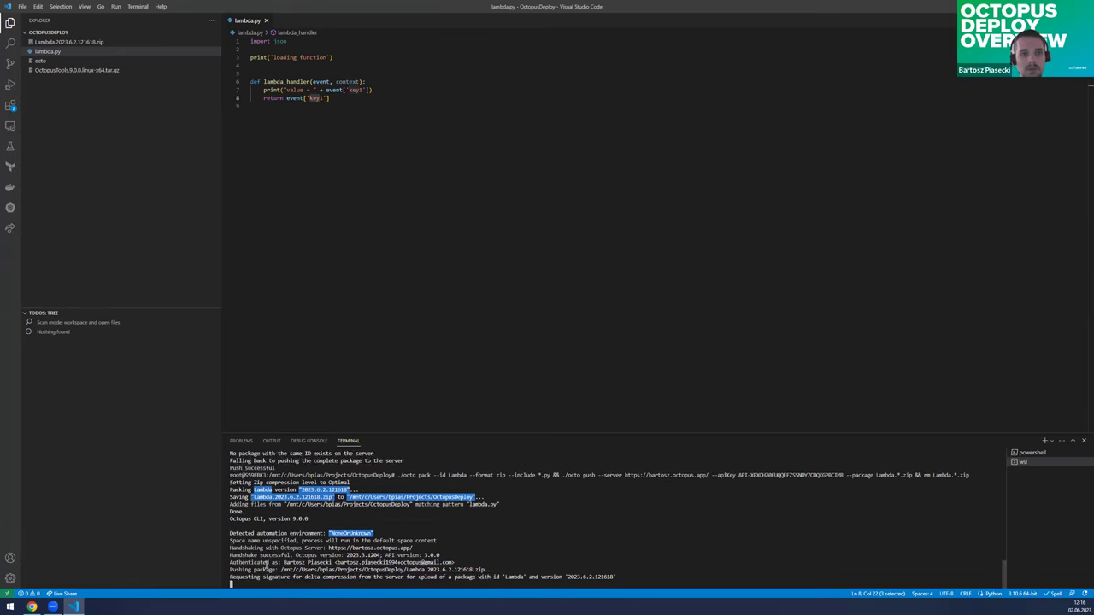
Step: Examine the package push output in the terminal, focusing on the delta calculation and transfer lines
drag(231, 563, 293, 563)
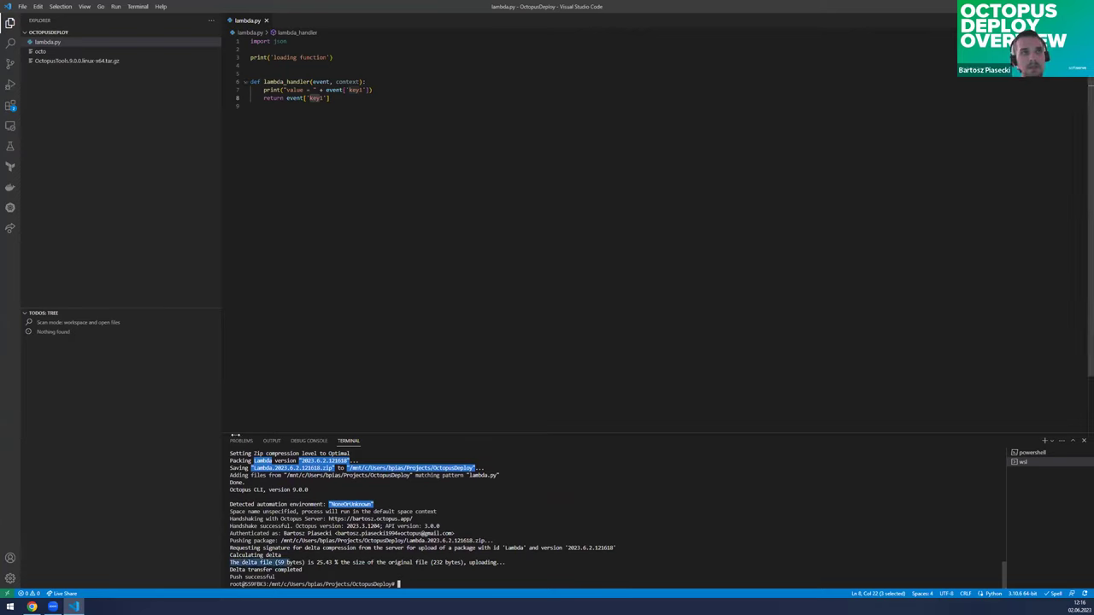
click(246, 564)
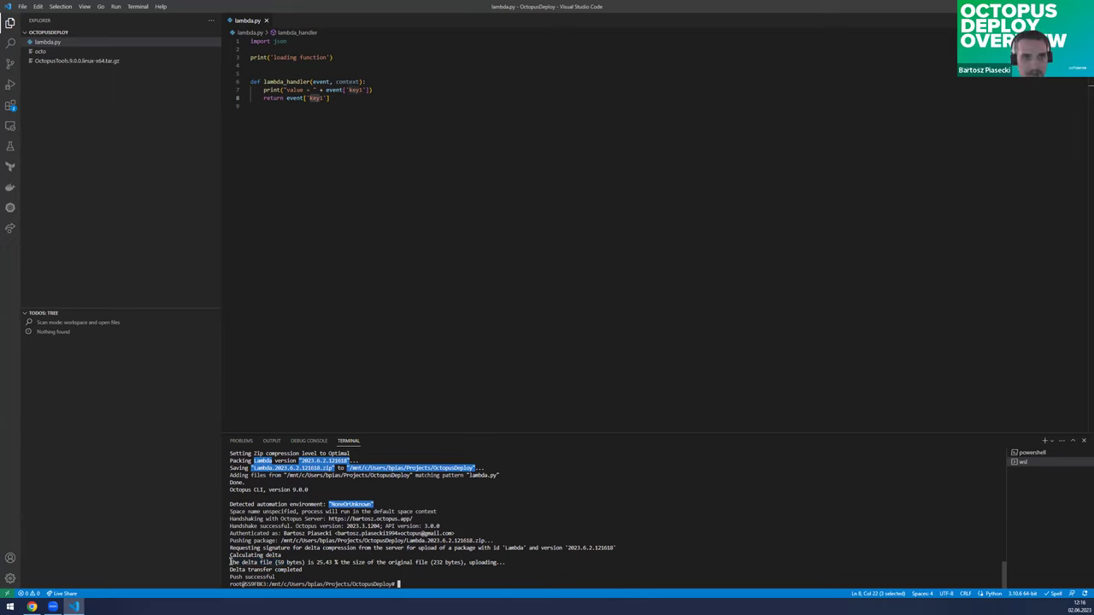
drag(231, 562, 308, 555)
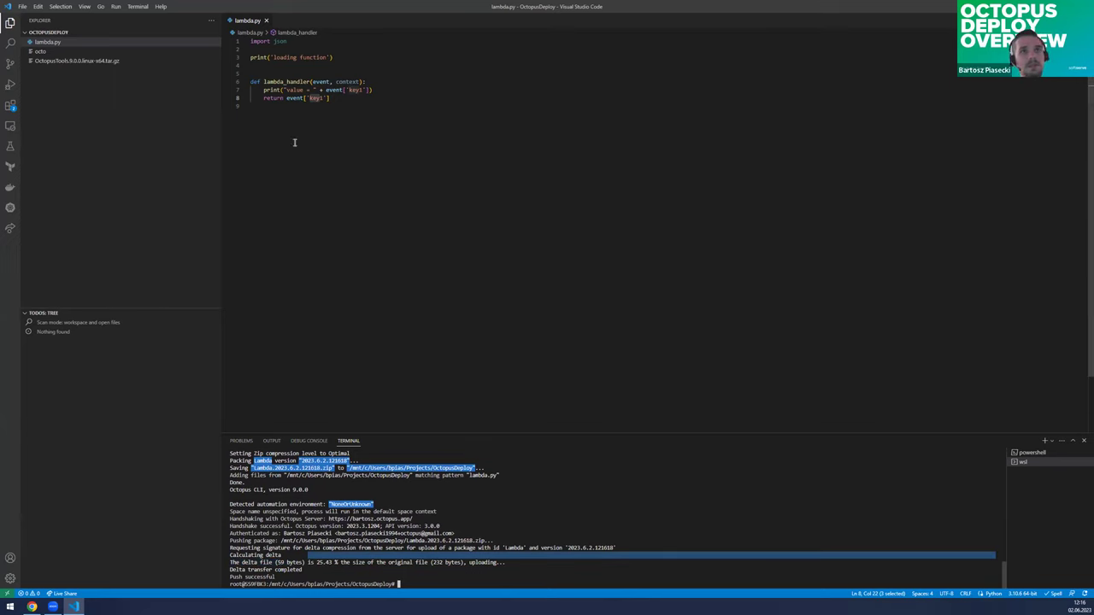
click(326, 558)
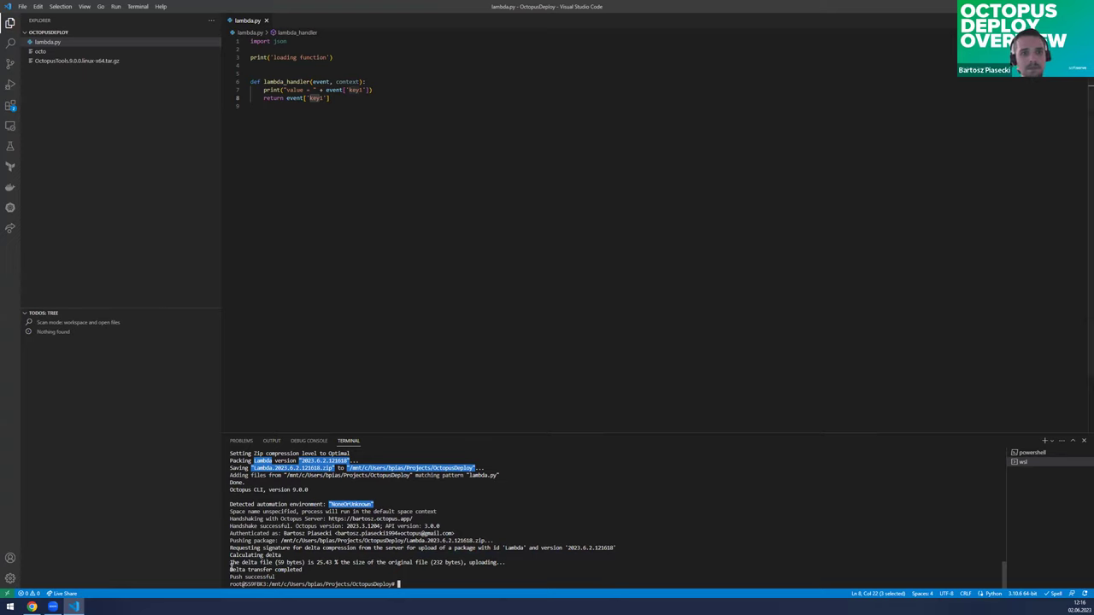
drag(231, 570, 307, 571)
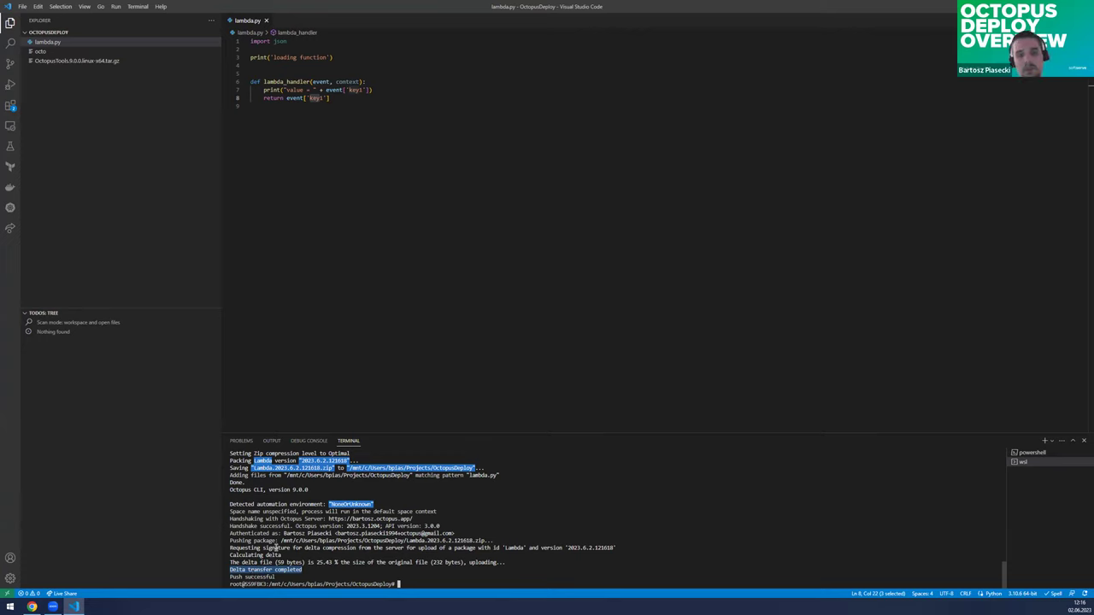
Step: Switch to Octopus Deploy and examine the Automatic Release Creation details among the Lambda - automatic project's triggers
click(32, 606)
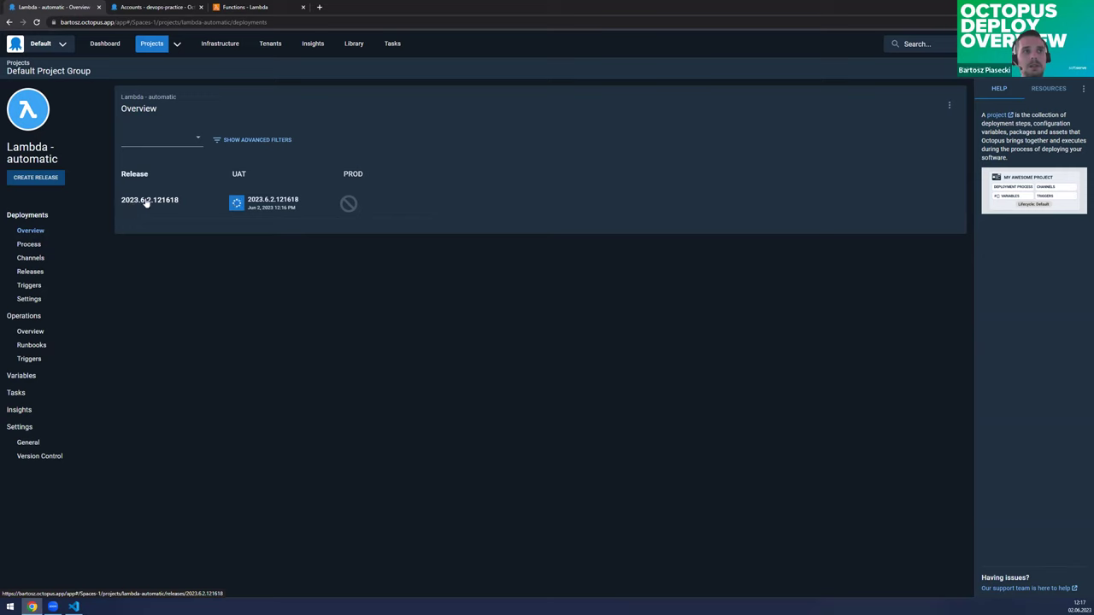
click(34, 286)
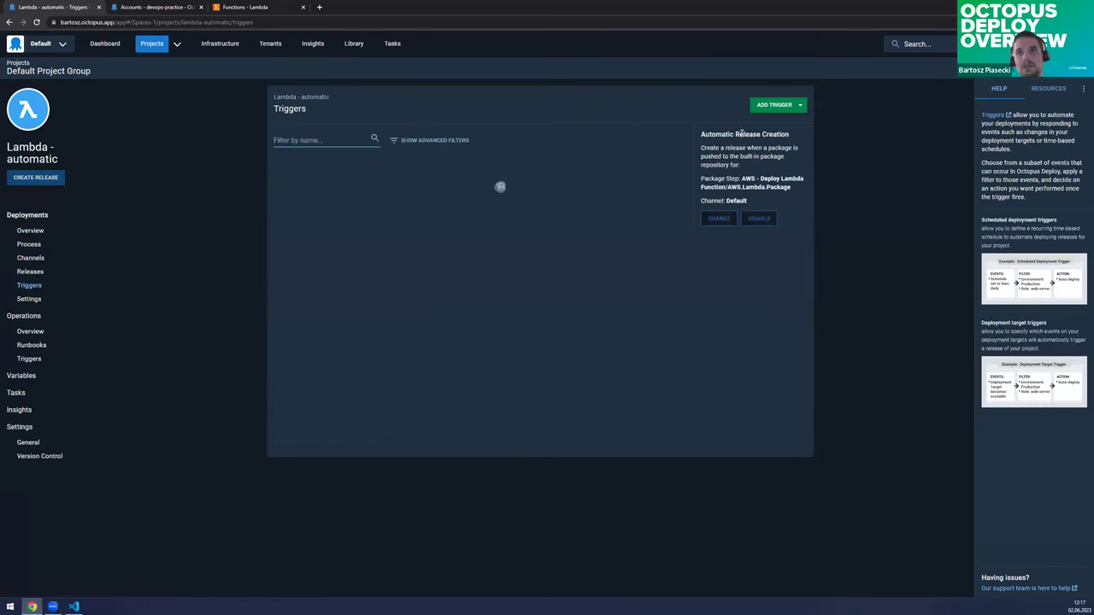
drag(701, 134, 783, 133)
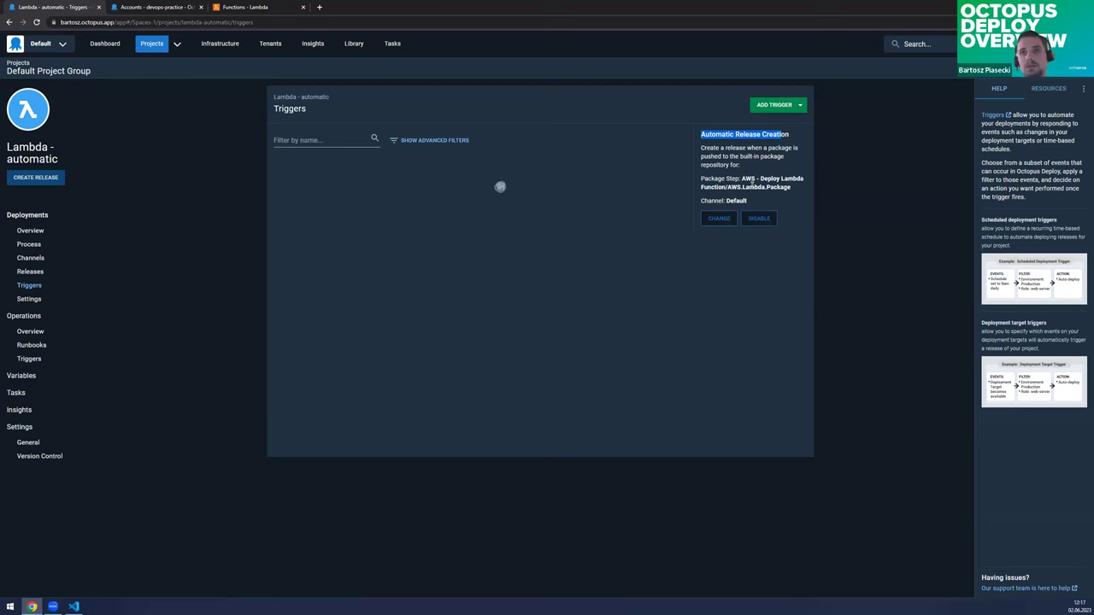
drag(742, 178, 792, 188)
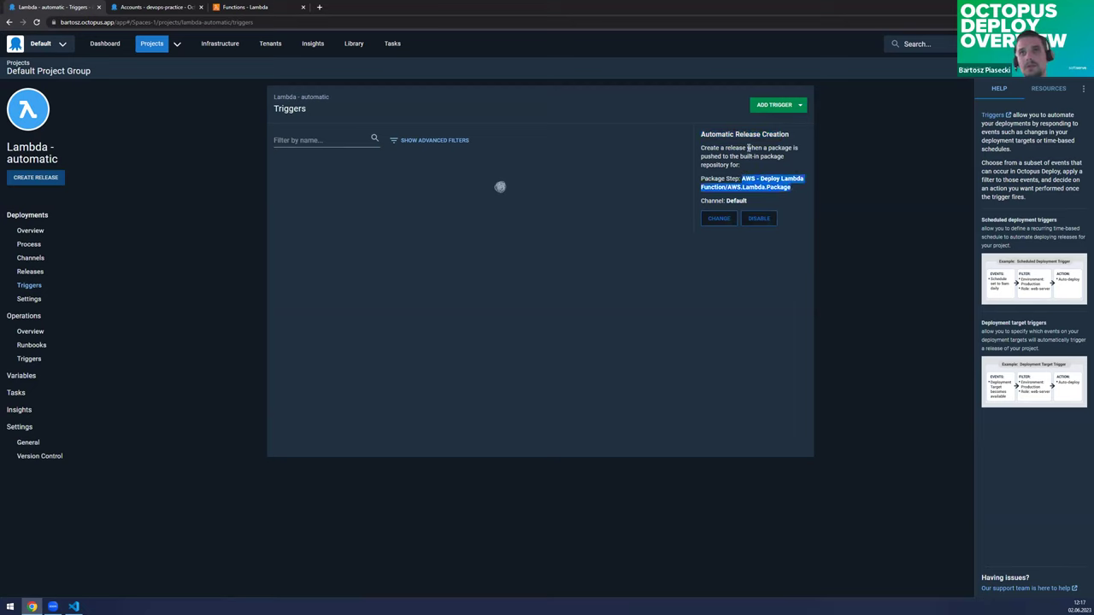
Step: Review the package step choice in the automatic release creation setup and close it without saving
click(719, 220)
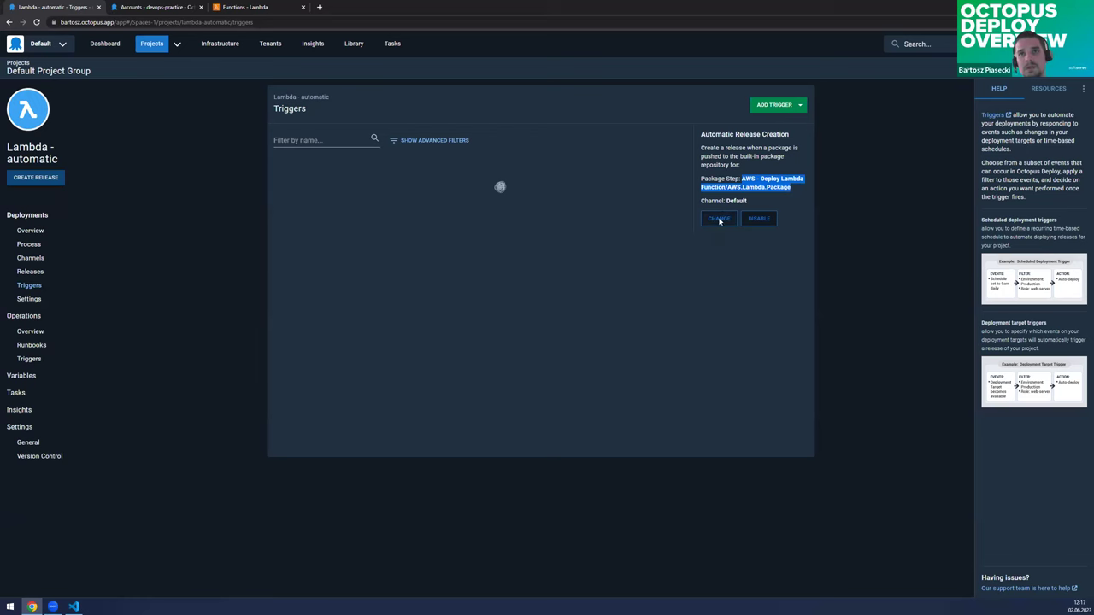
click(473, 311)
click(472, 310)
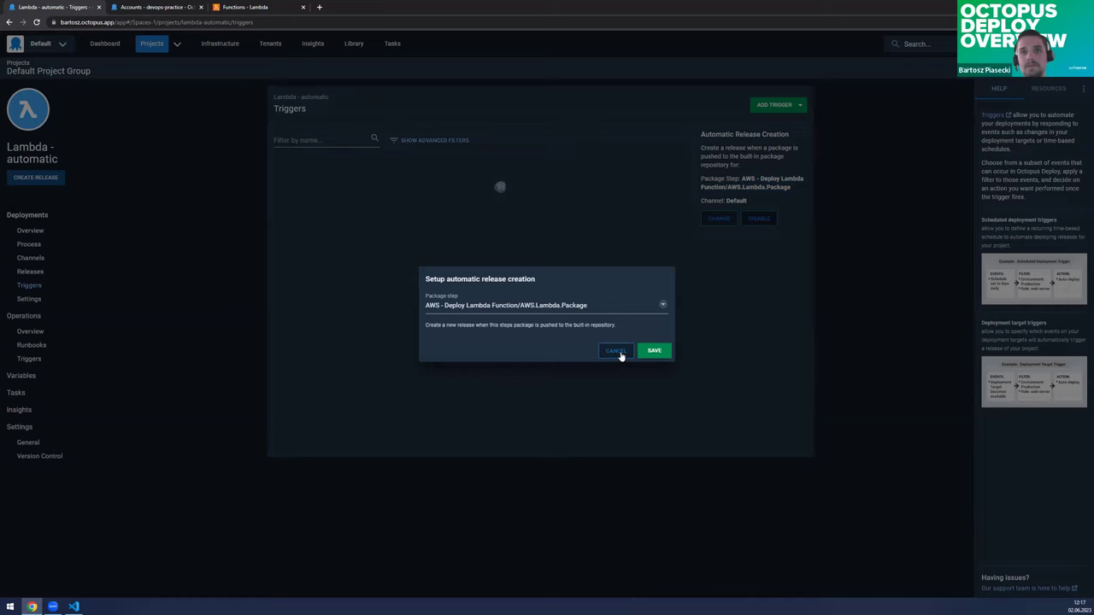
click(412, 285)
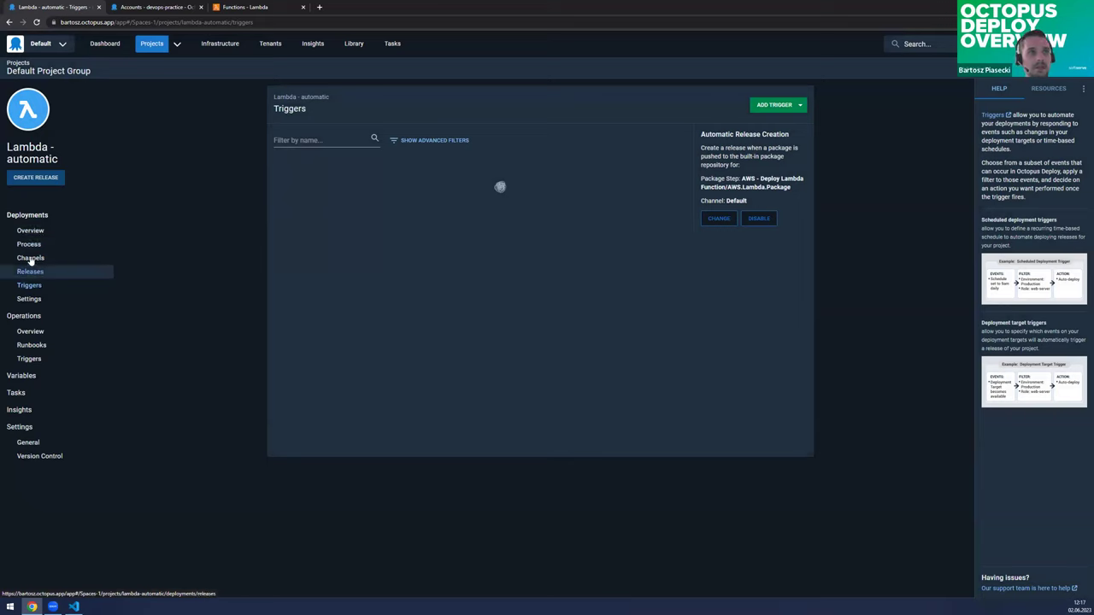
Step: Examine the Default channel's lifecycle setting and open the Automatic deployment lifecycle from the library
click(35, 259)
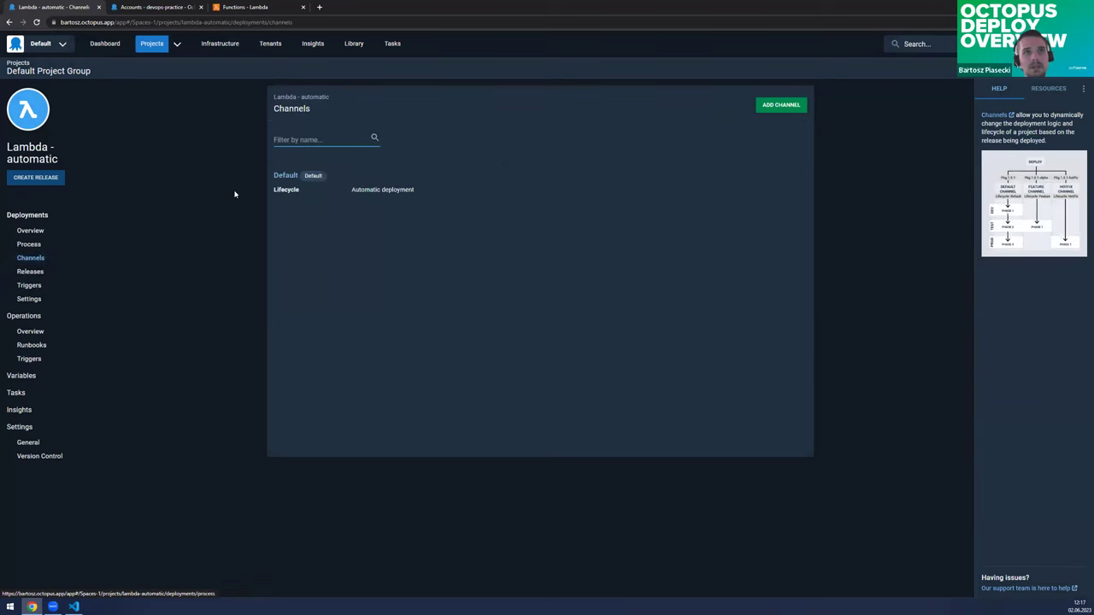
click(284, 176)
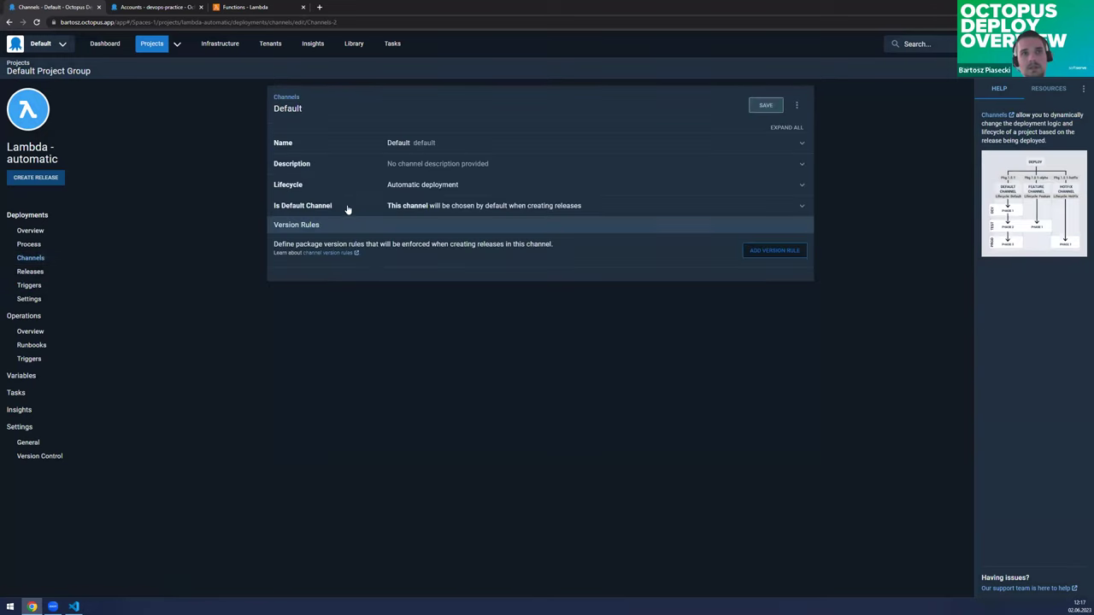
click(354, 44)
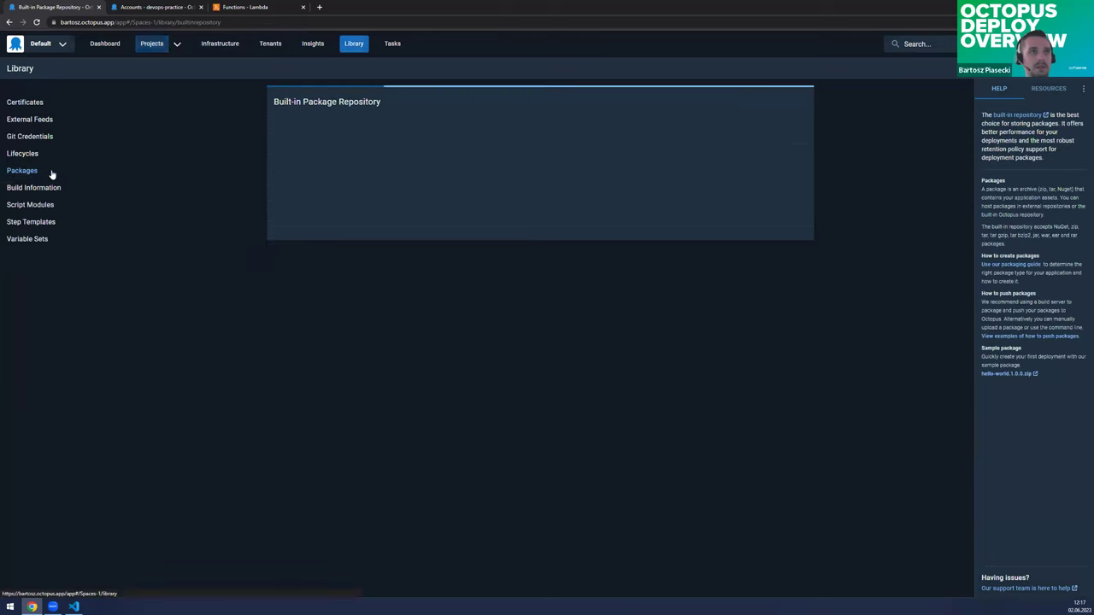
click(25, 154)
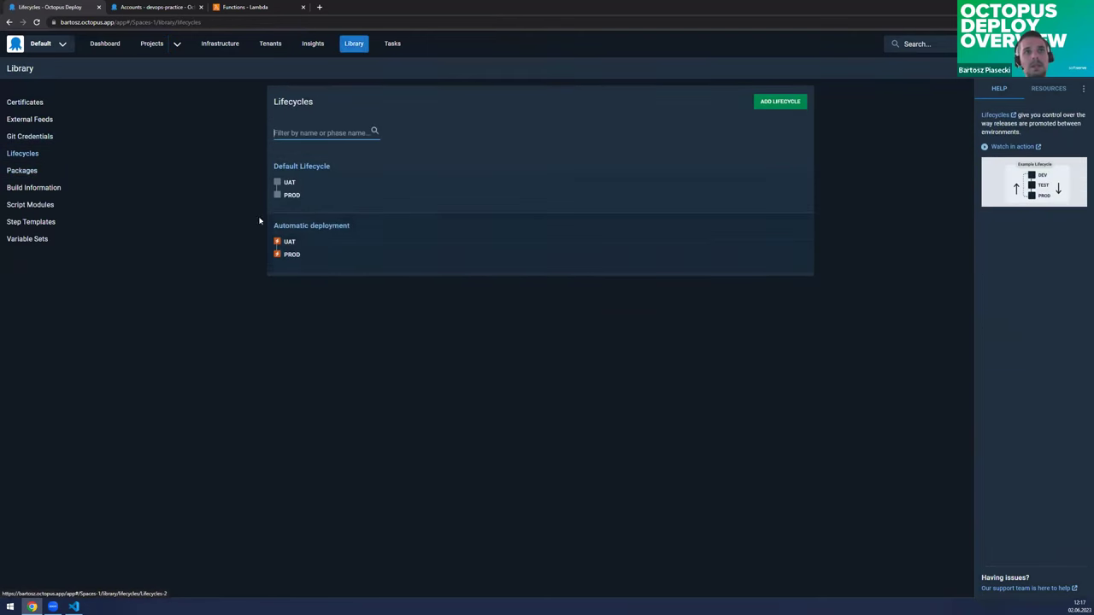
click(317, 228)
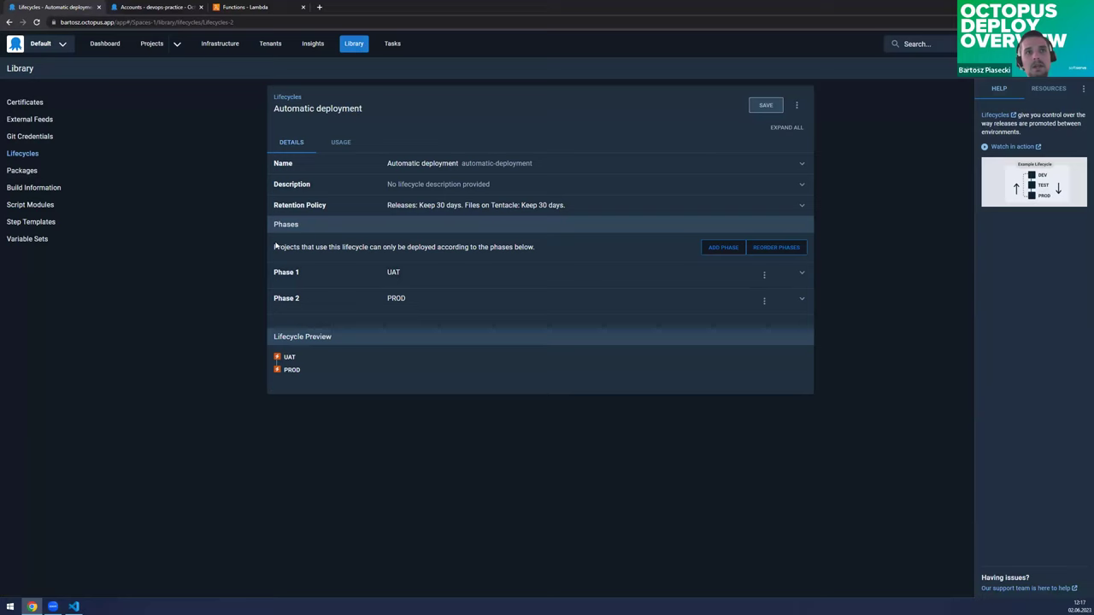
Step: Expand Phase 1 (UAT), review the options for adding an environment to it, and close them without adding one
click(327, 280)
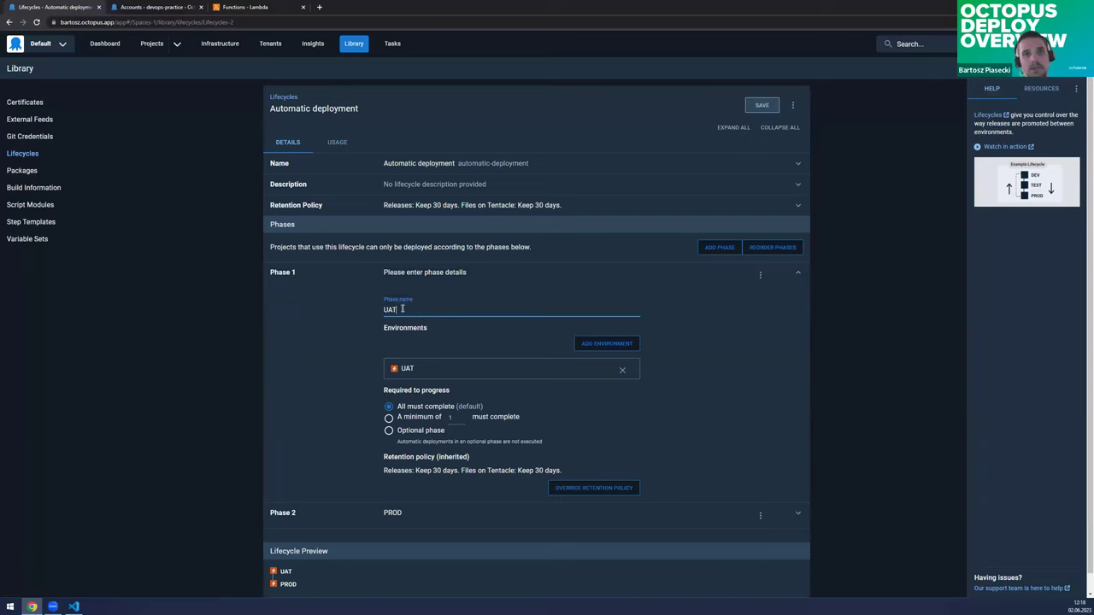
drag(381, 309, 396, 309)
click(596, 346)
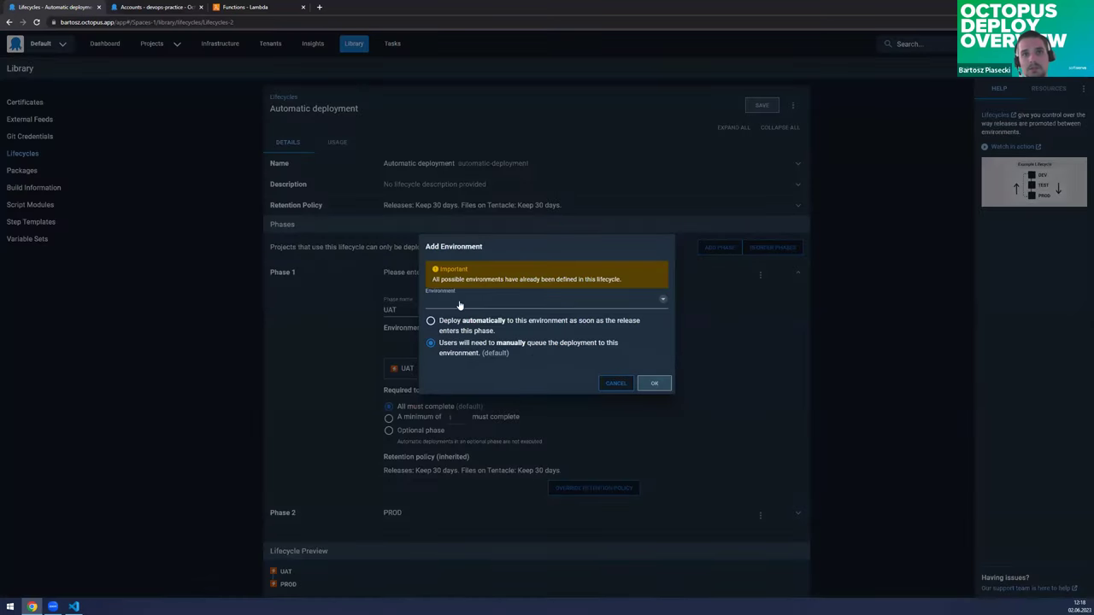
click(460, 304)
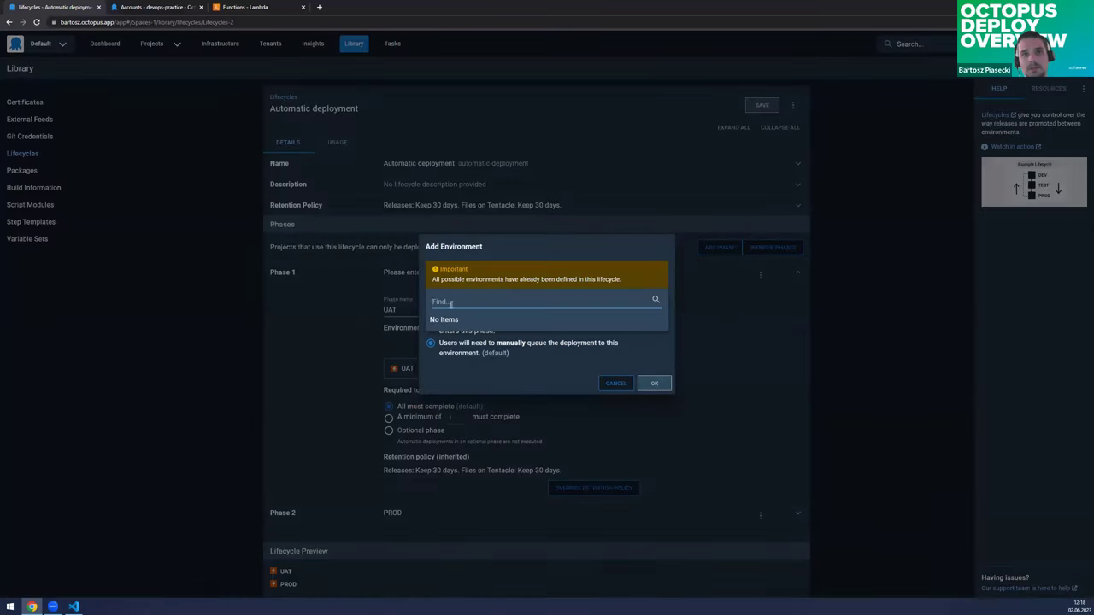
click(619, 389)
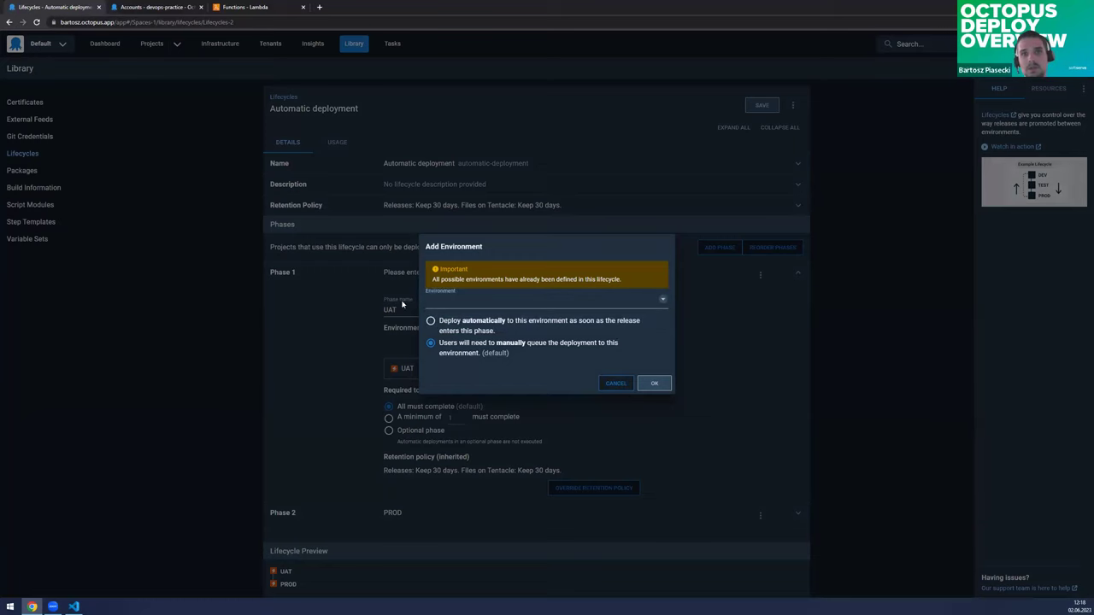
click(615, 383)
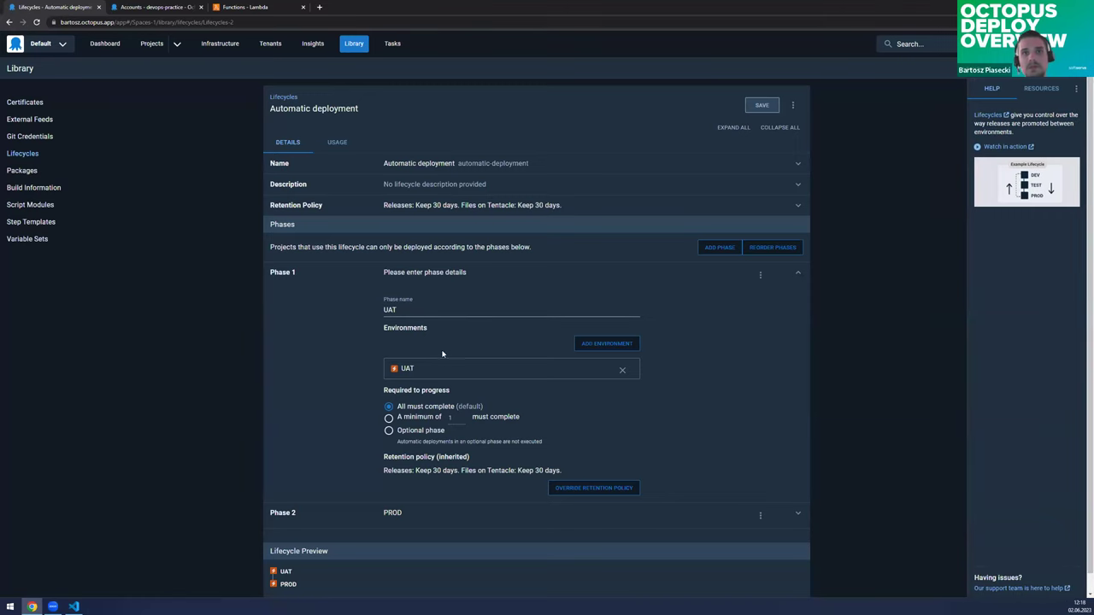
Step: Expand Phase 2 (PROD) and examine the environments, progression requirements and retention policies of both lifecycle phases
scroll(421, 351, down, 1)
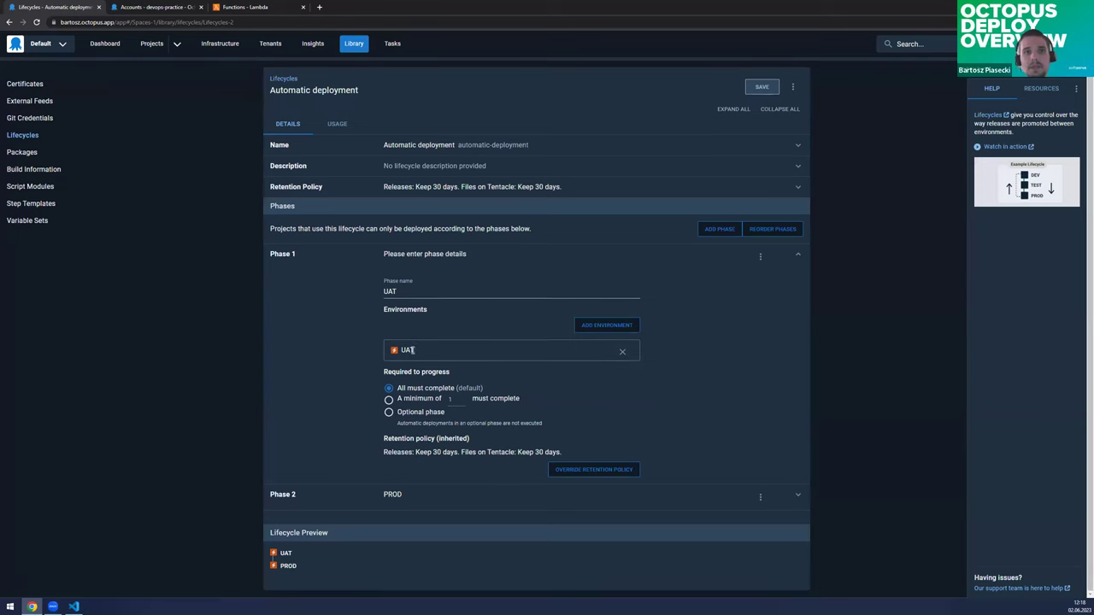
click(379, 497)
scroll(394, 503, down, 1)
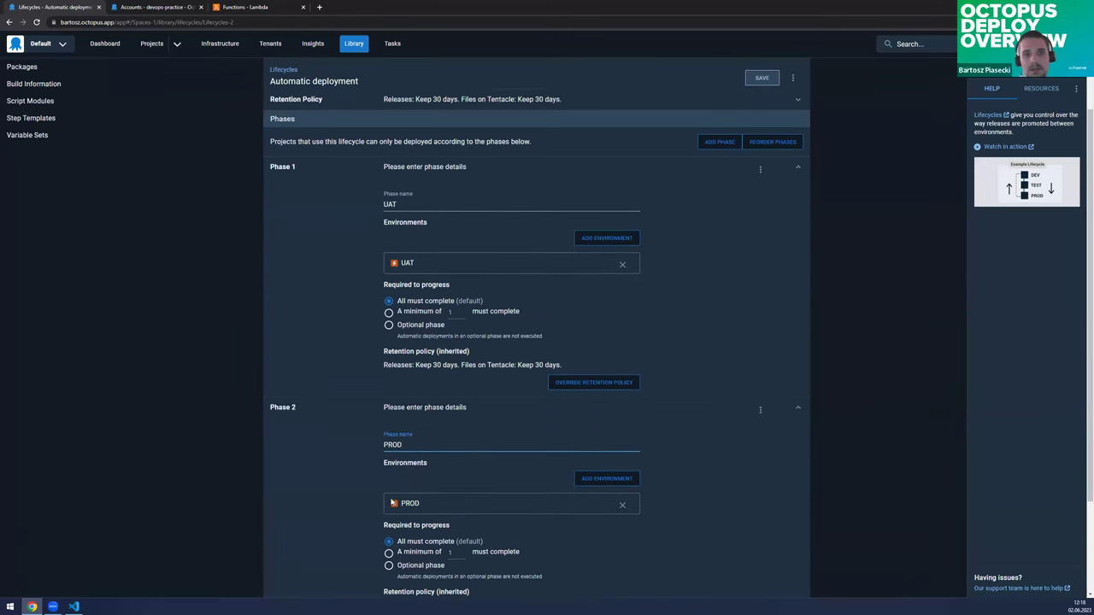
scroll(393, 504, down, 2)
scroll(400, 237, up, 1)
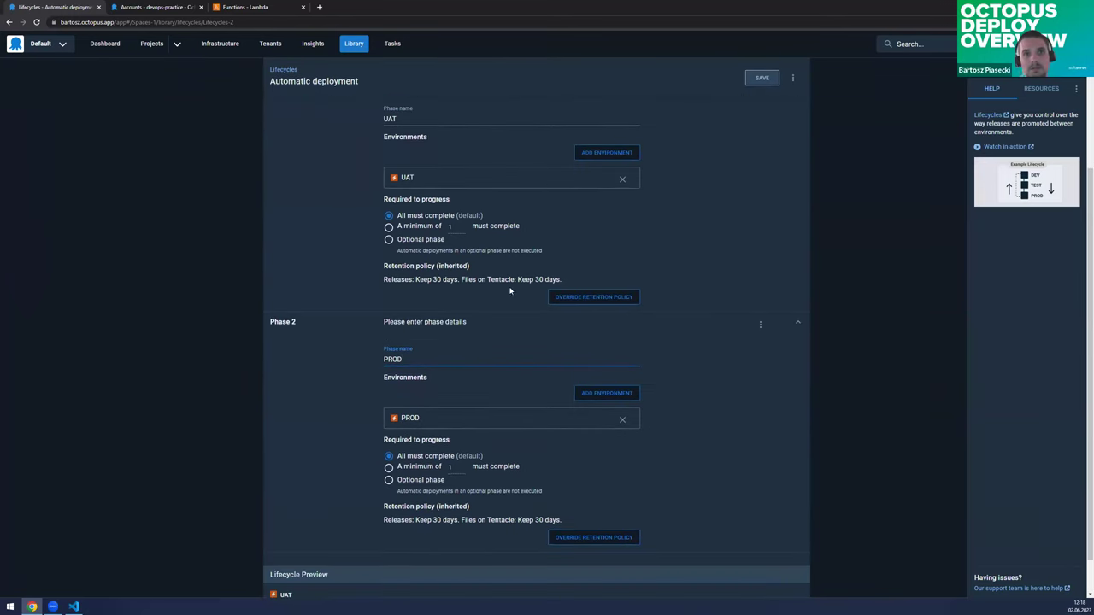
scroll(454, 289, up, 3)
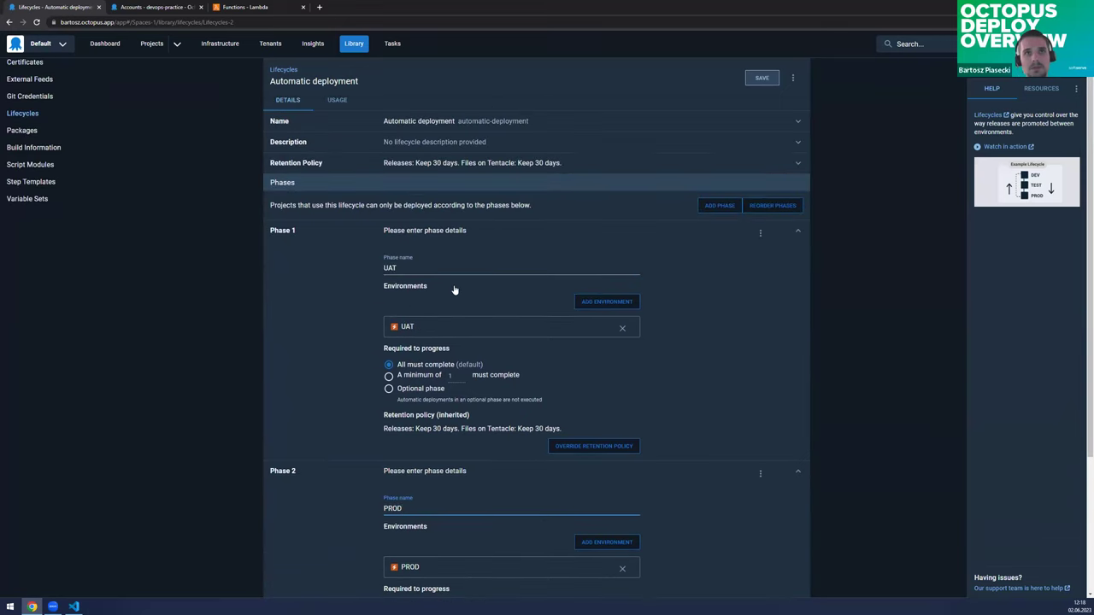
scroll(454, 289, down, 2)
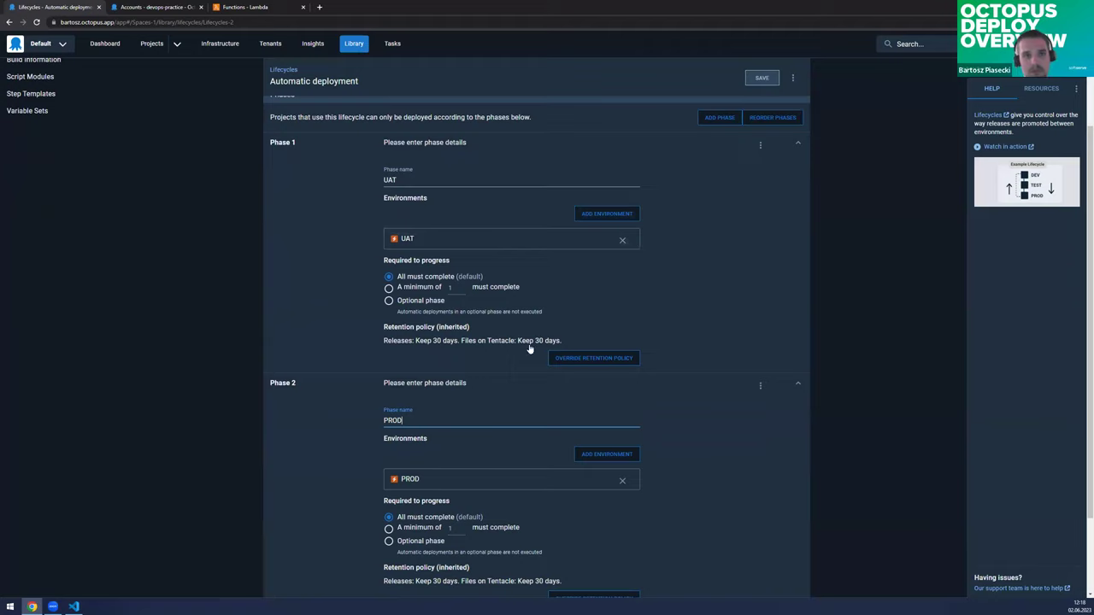
scroll(529, 348, down, 1)
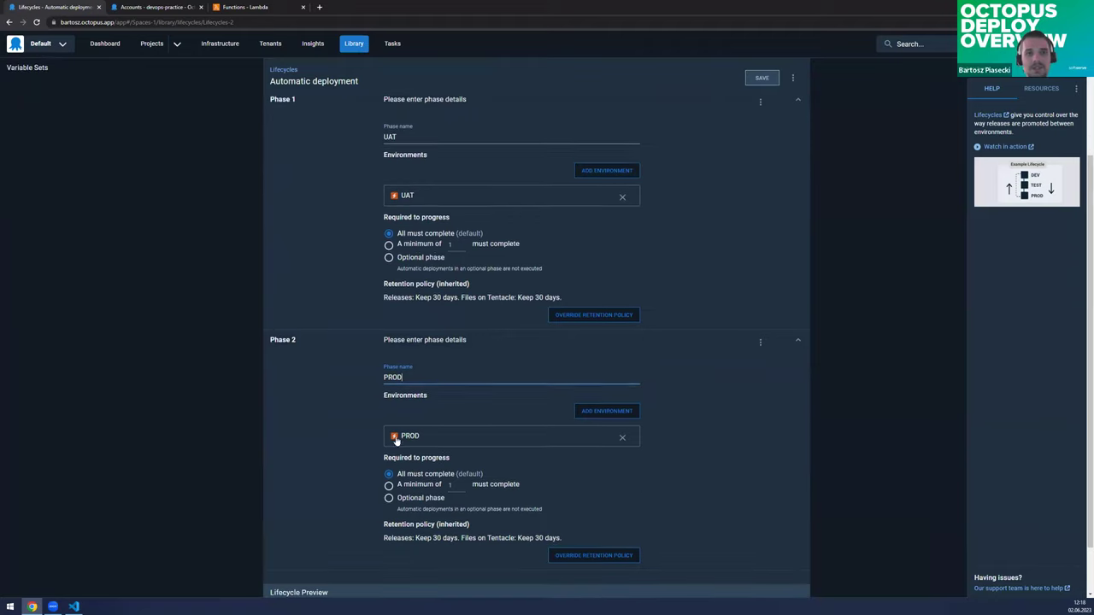
scroll(395, 419, down, 1)
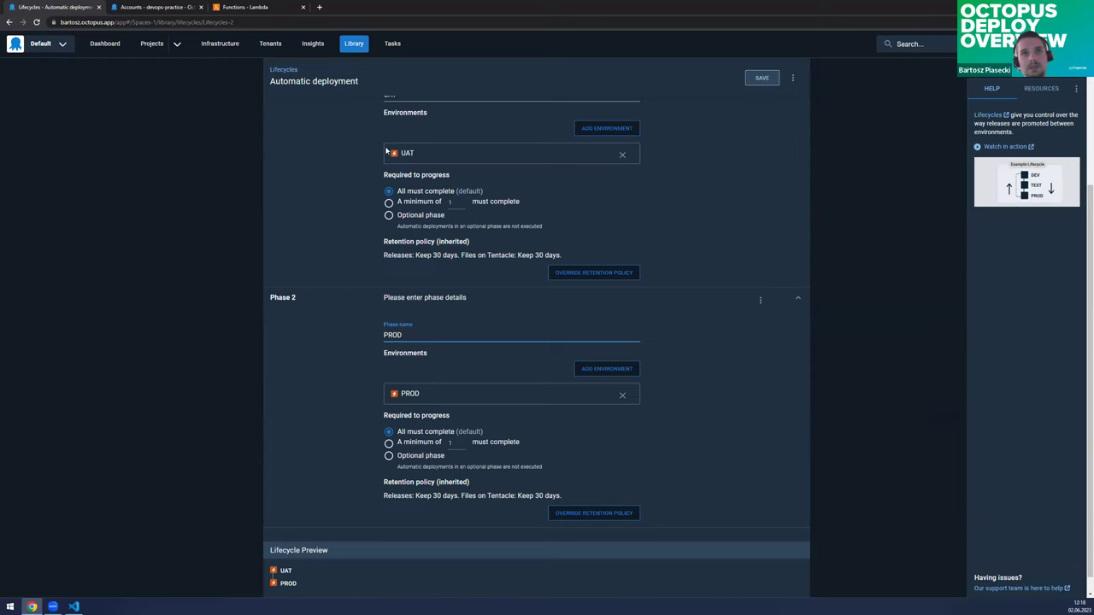
scroll(329, 235, up, 1)
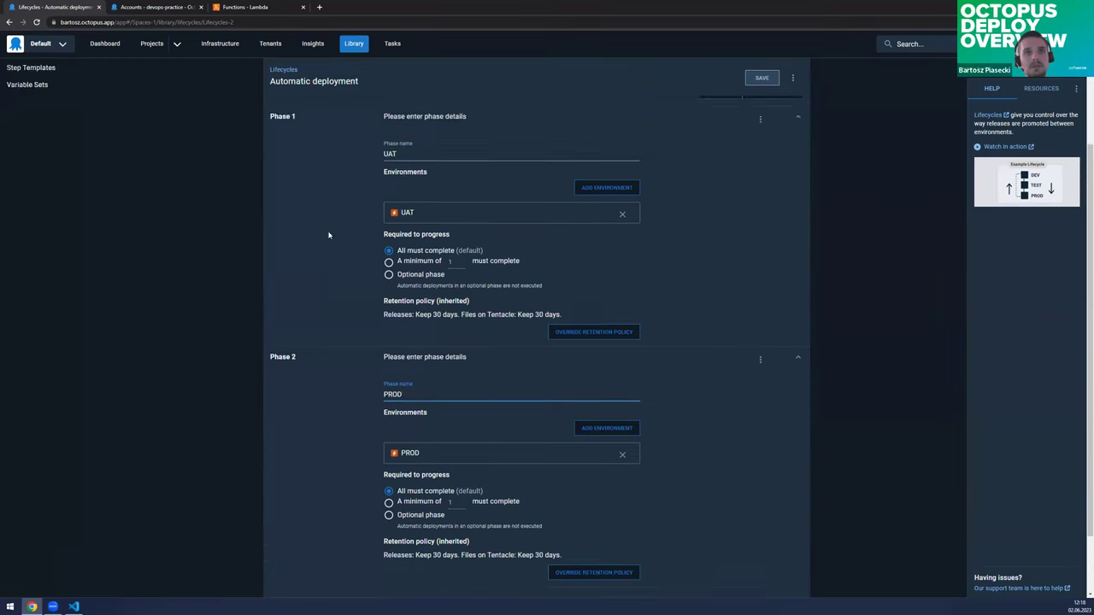
scroll(329, 235, up, 3)
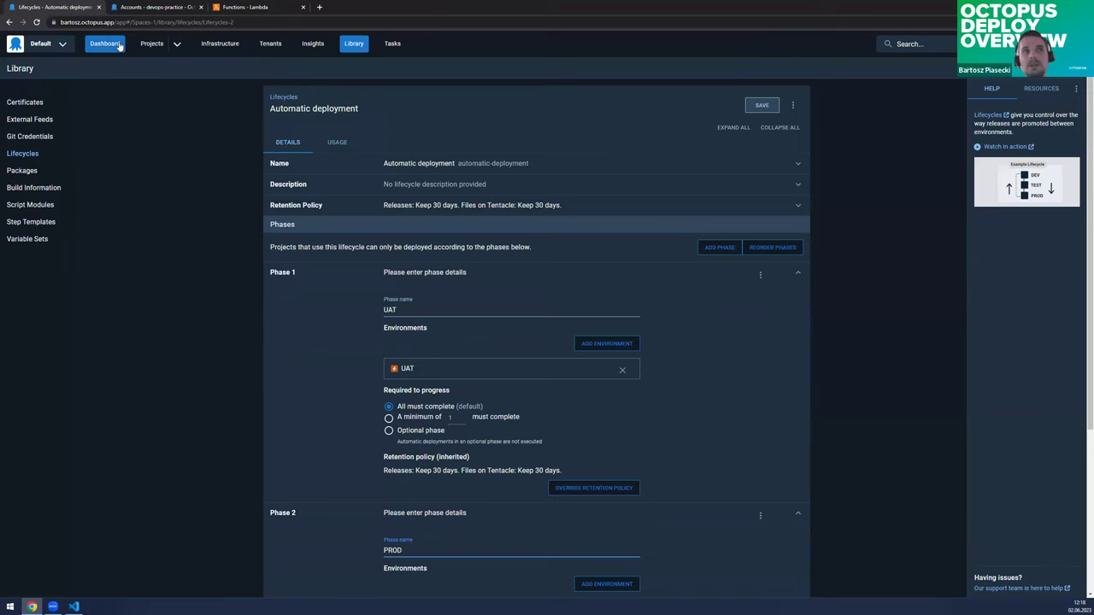
Step: Open the Lambda - automatic project's UAT deployment of release 2023.6.2.121618 and examine the worker output in its task summary
click(154, 44)
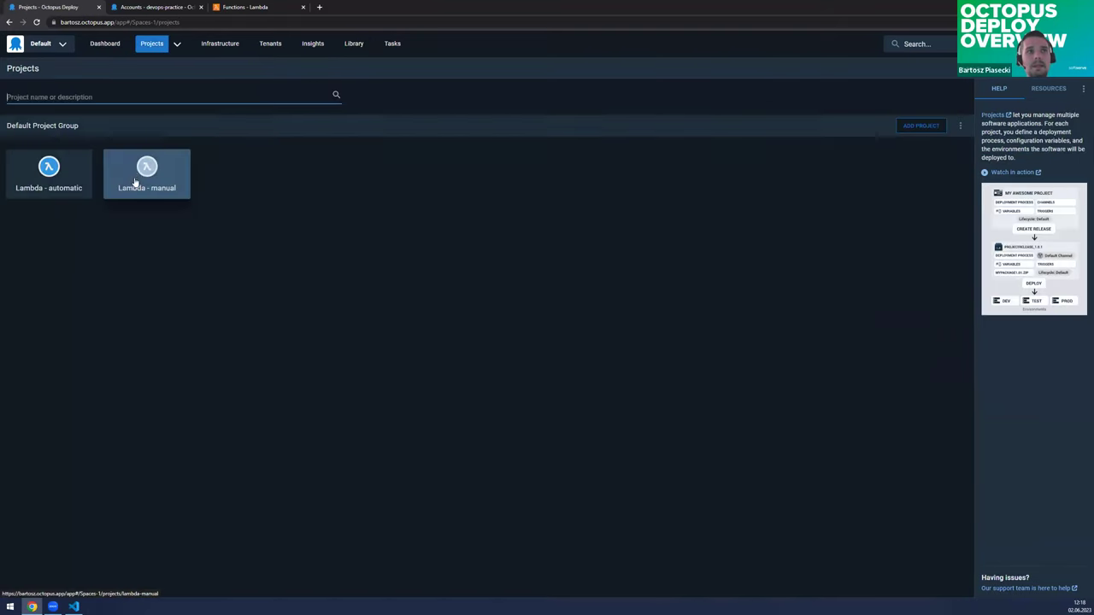
click(62, 177)
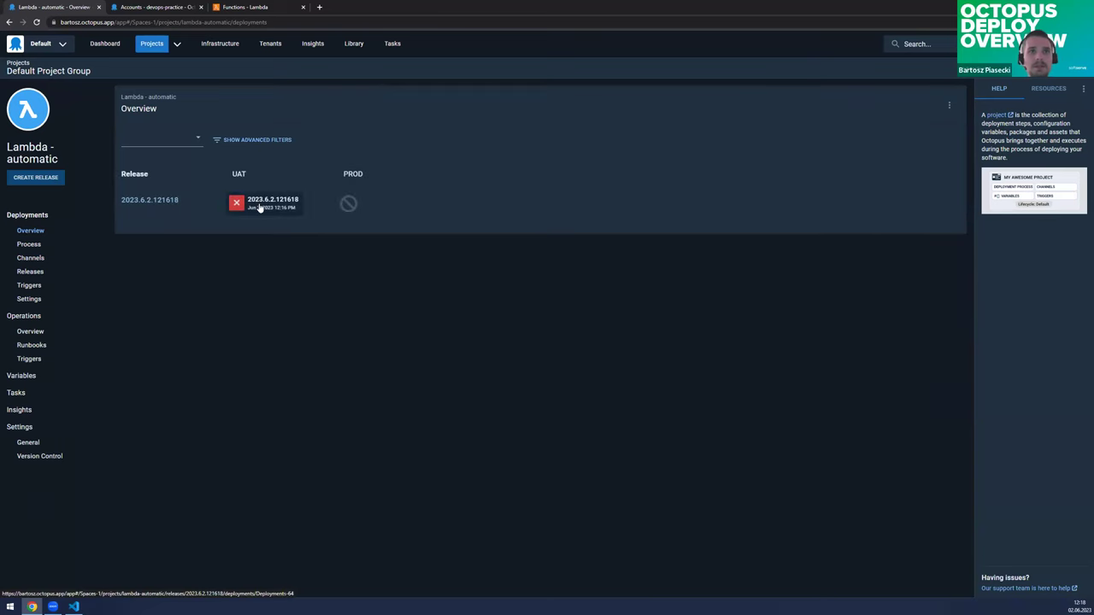
click(260, 207)
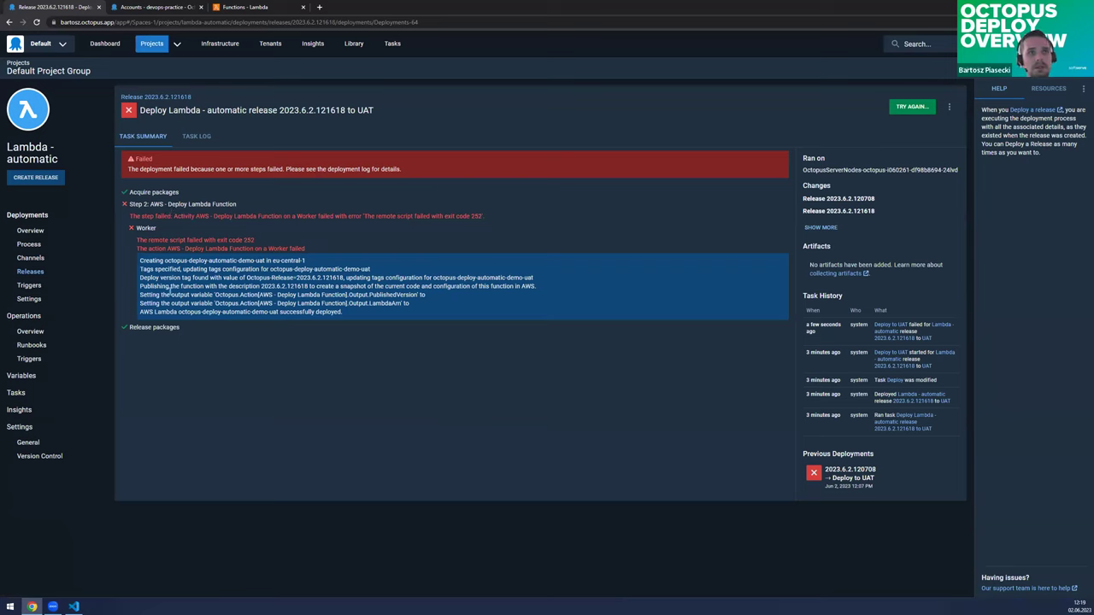
drag(139, 259, 301, 303)
Step: Open the deployment's task log, check the function list in the AWS Lambda console, and return to the log in Octopus Deploy
click(195, 136)
key(ctrl+3)
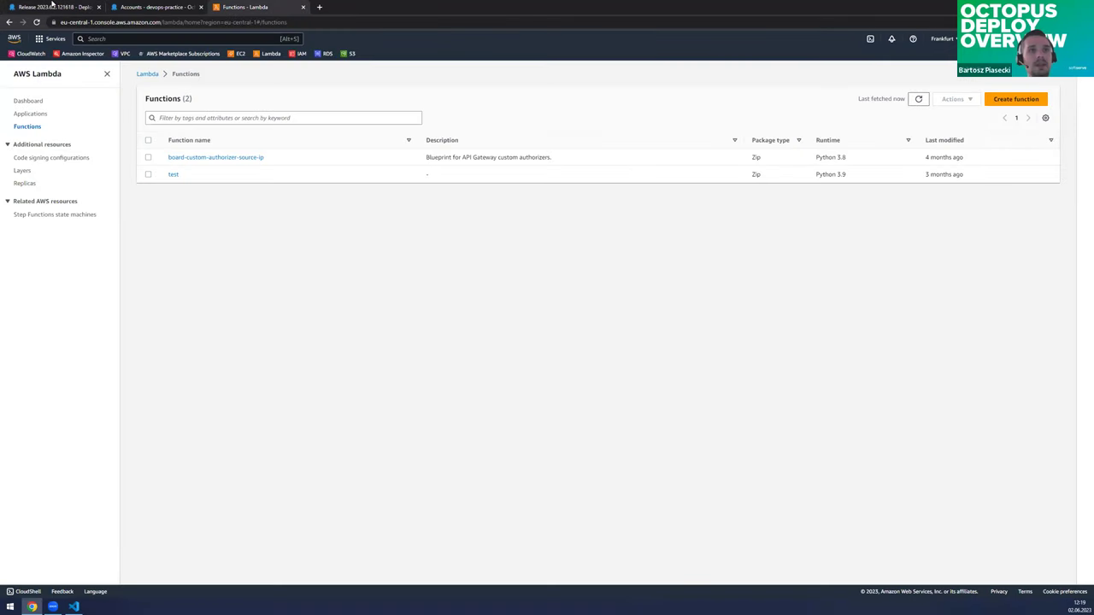
key(ctrl+1)
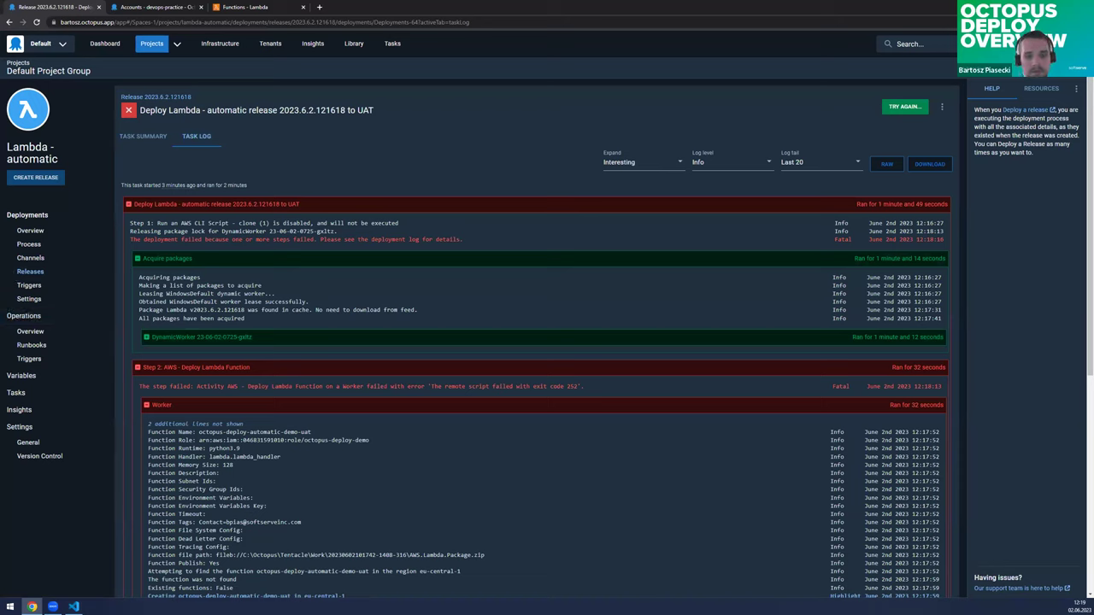
click(74, 607)
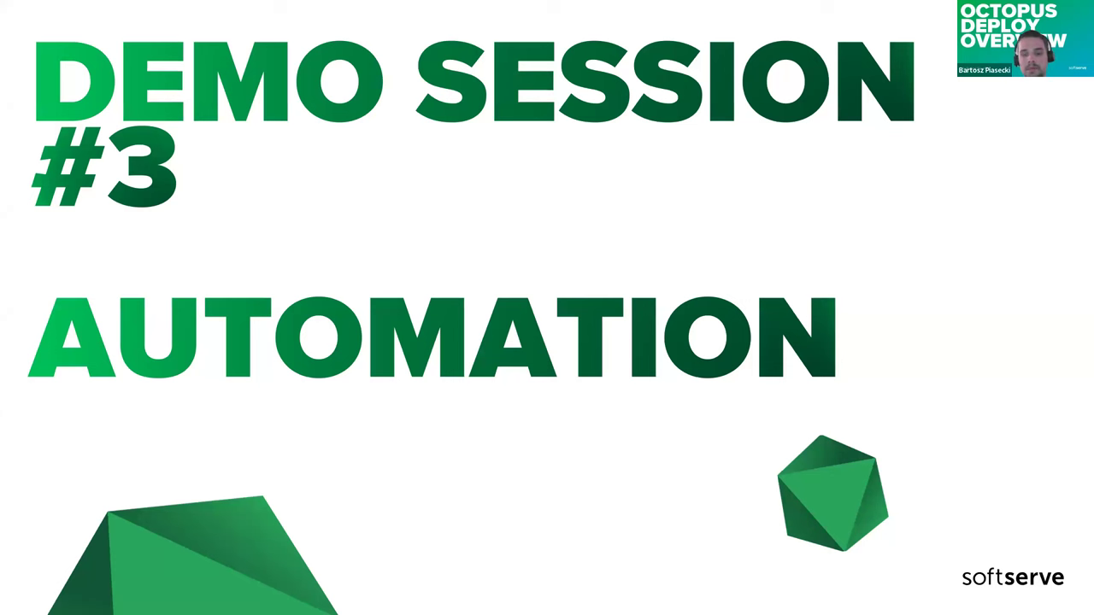
key(Right)
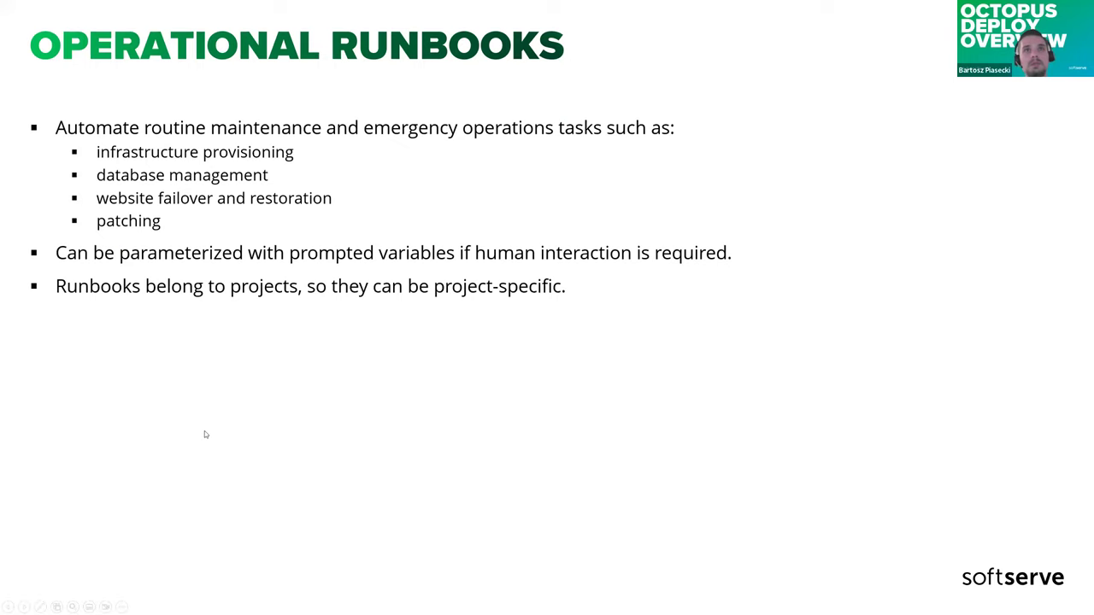
key(Right)
key(Left)
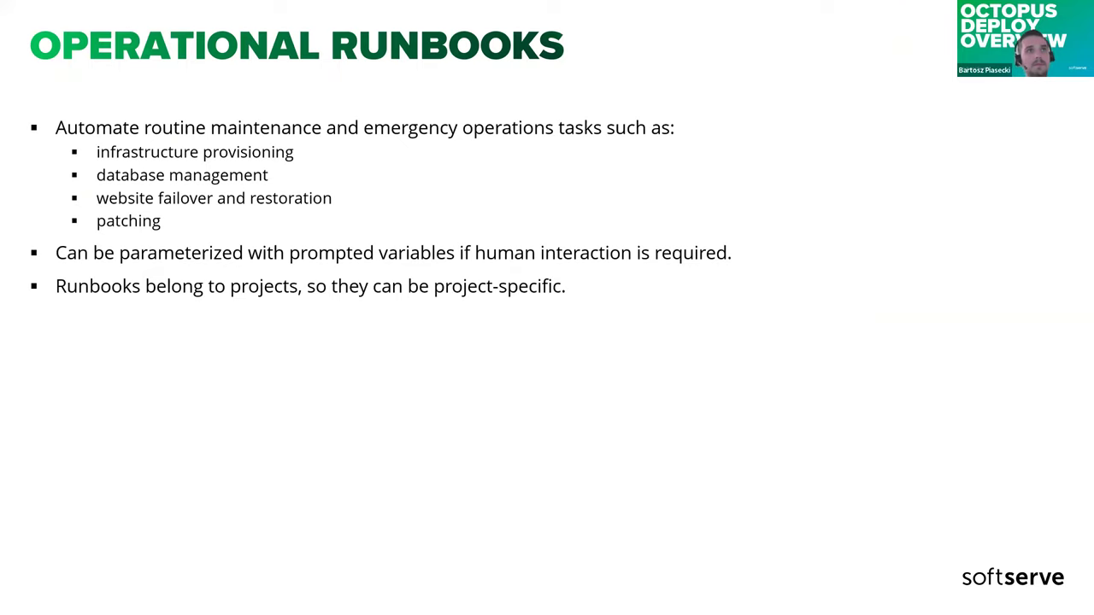